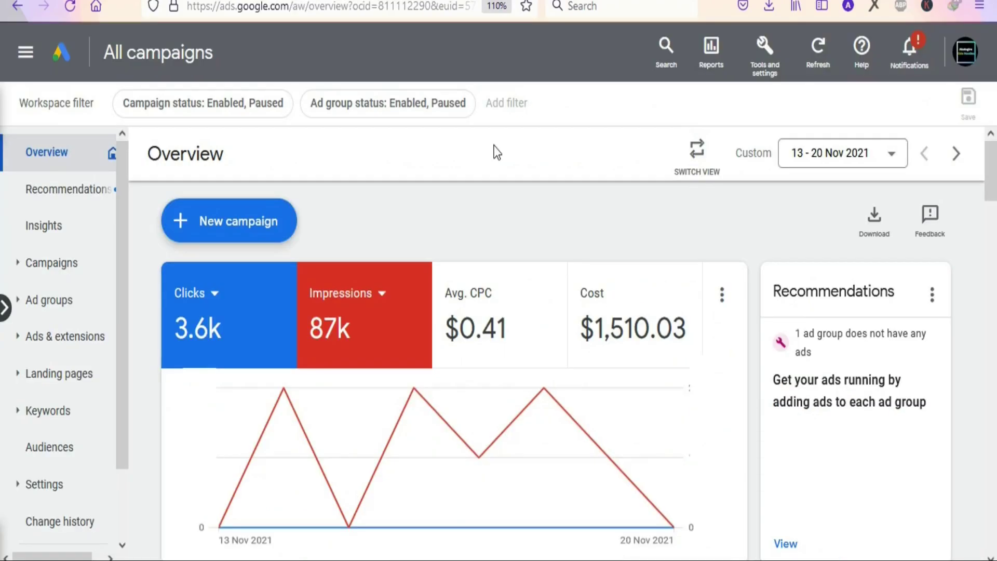
Step: Start a new campaign with the Website traffic objective and continue with the default Page views conversion goal
click(232, 228)
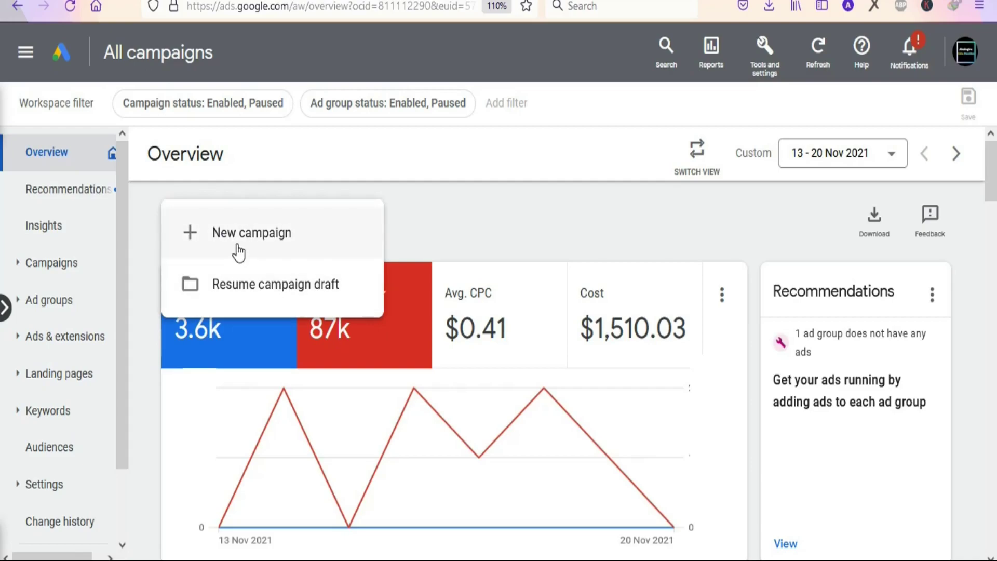
click(312, 234)
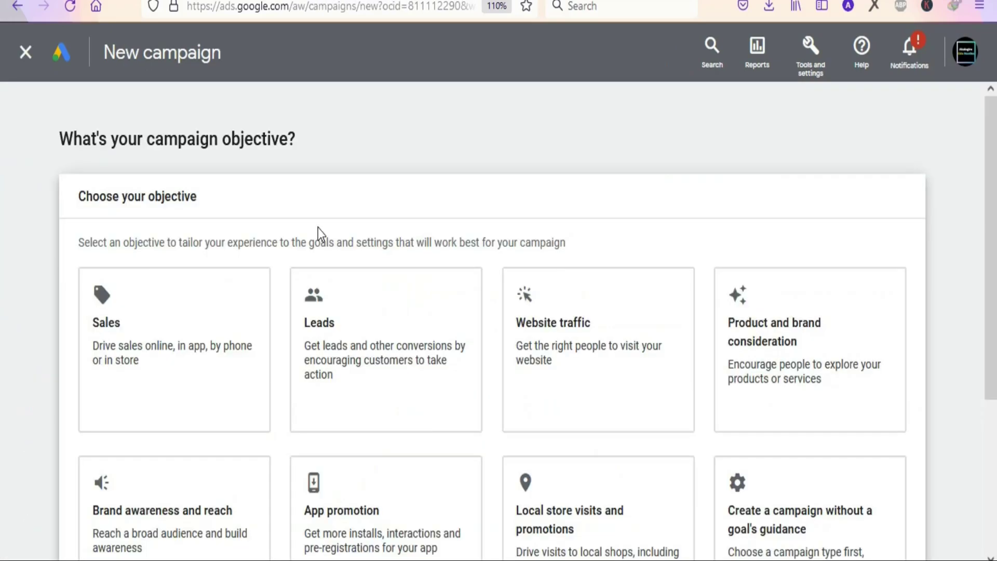
click(185, 290)
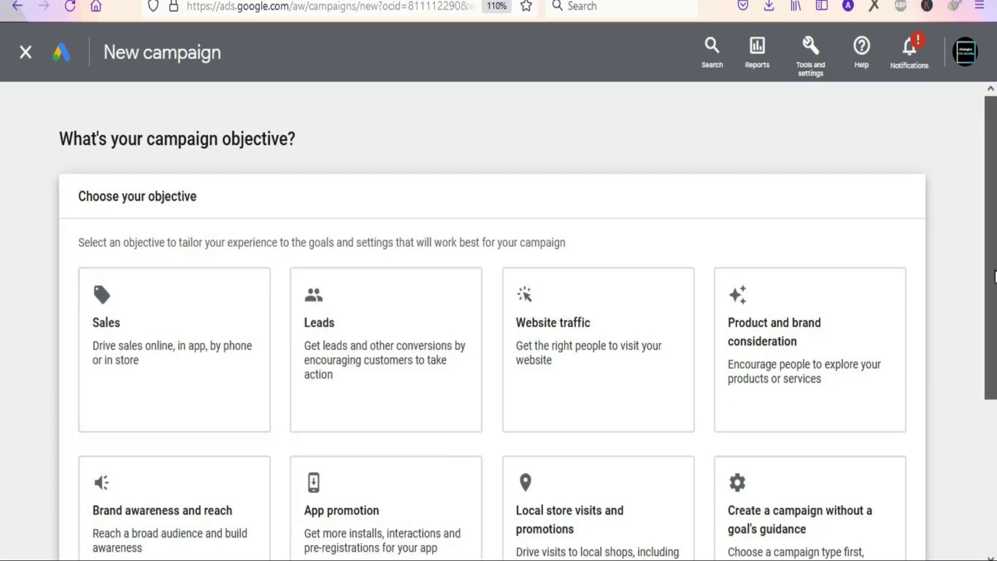
scroll(701, 418, down, 4)
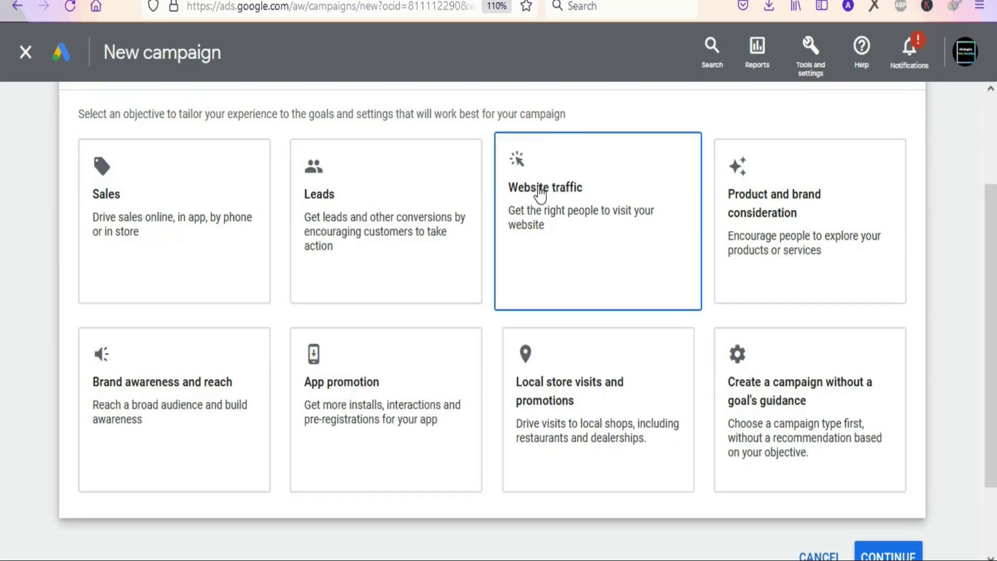
click(586, 191)
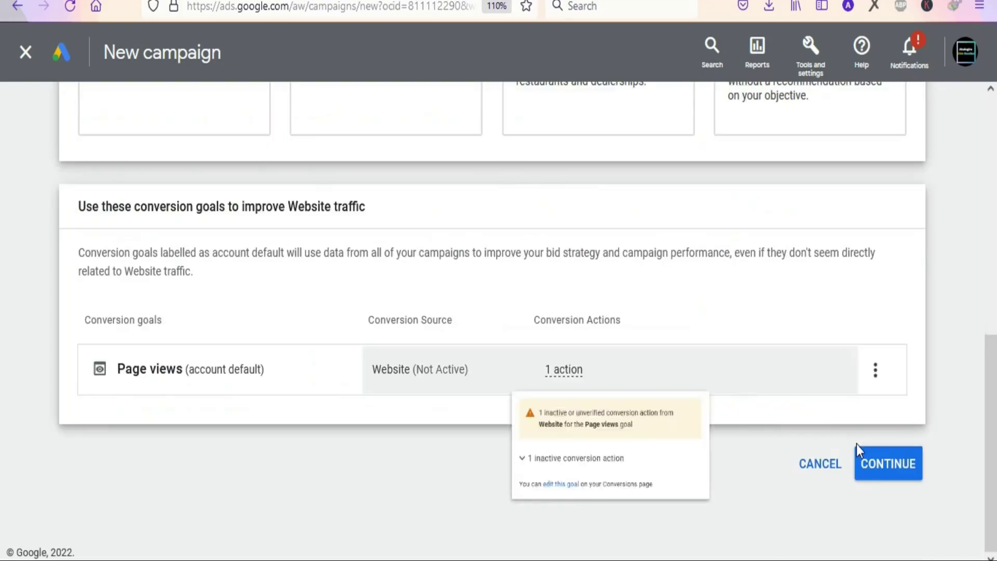
click(894, 471)
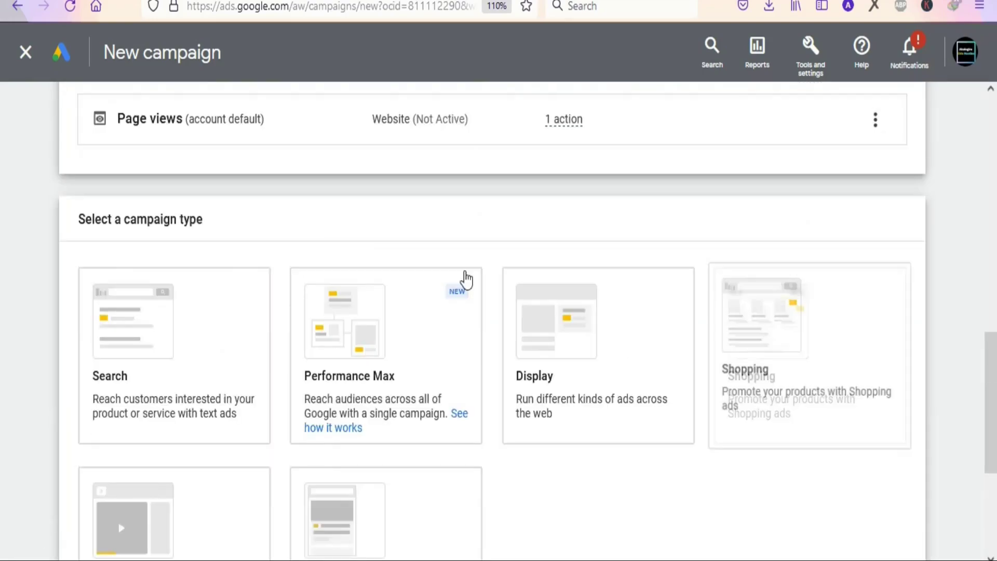
Step: Examine the available campaign types, including Search, Performance Max, Display, Shopping, Video and Discovery
click(119, 332)
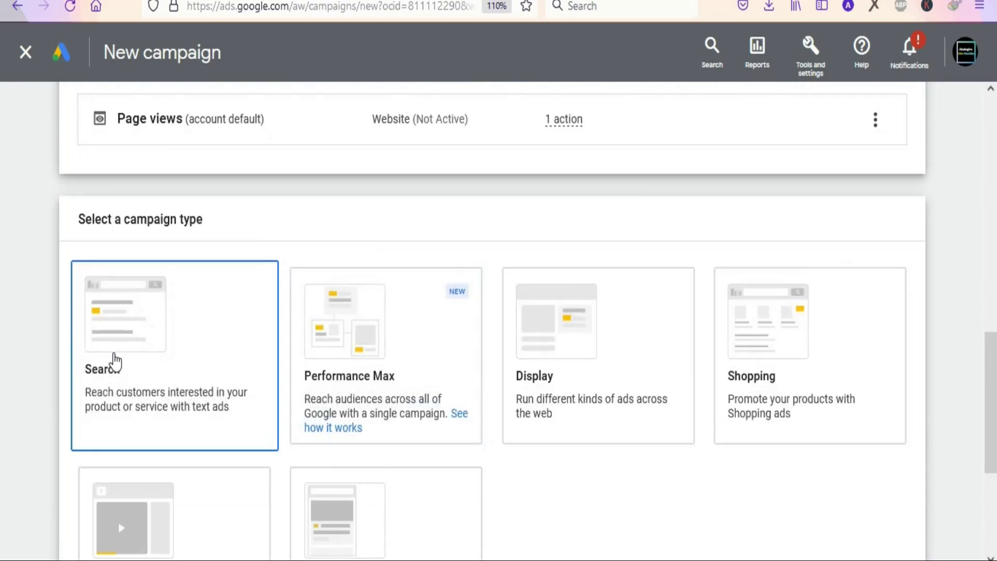
click(327, 370)
click(526, 383)
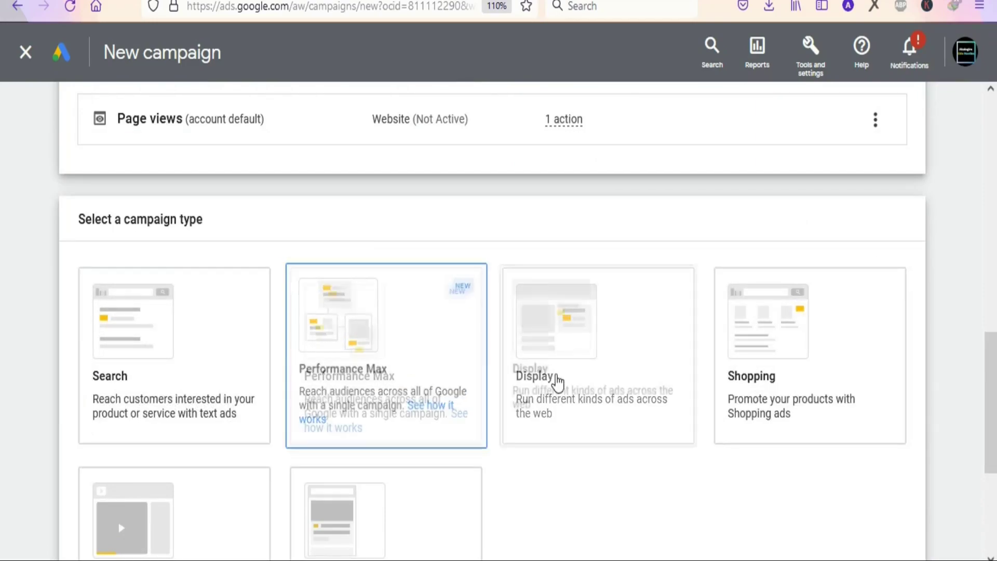
click(779, 391)
click(480, 500)
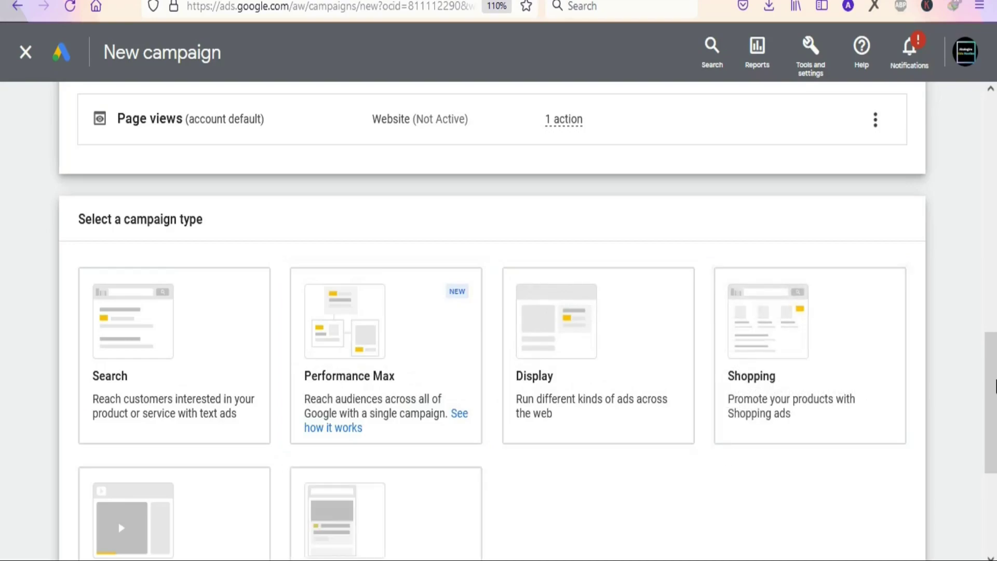
scroll(138, 456, down, 2)
click(138, 456)
click(311, 463)
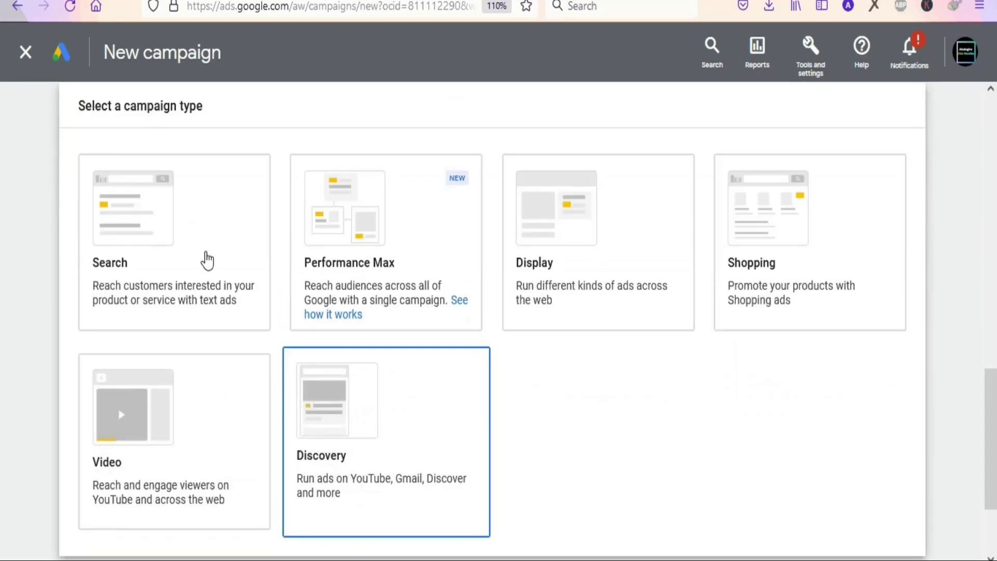
Step: Choose Search as the campaign type
click(182, 280)
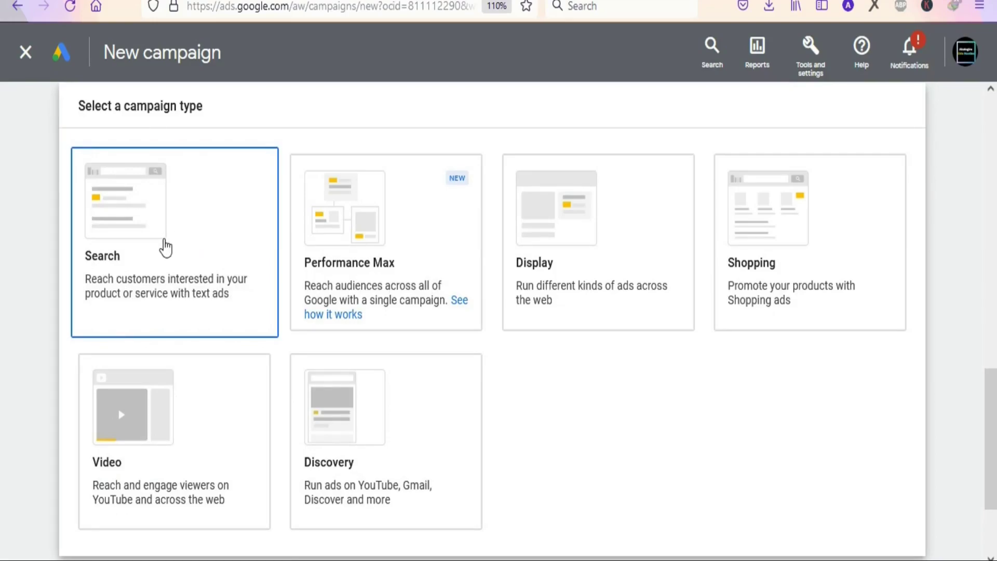
click(461, 237)
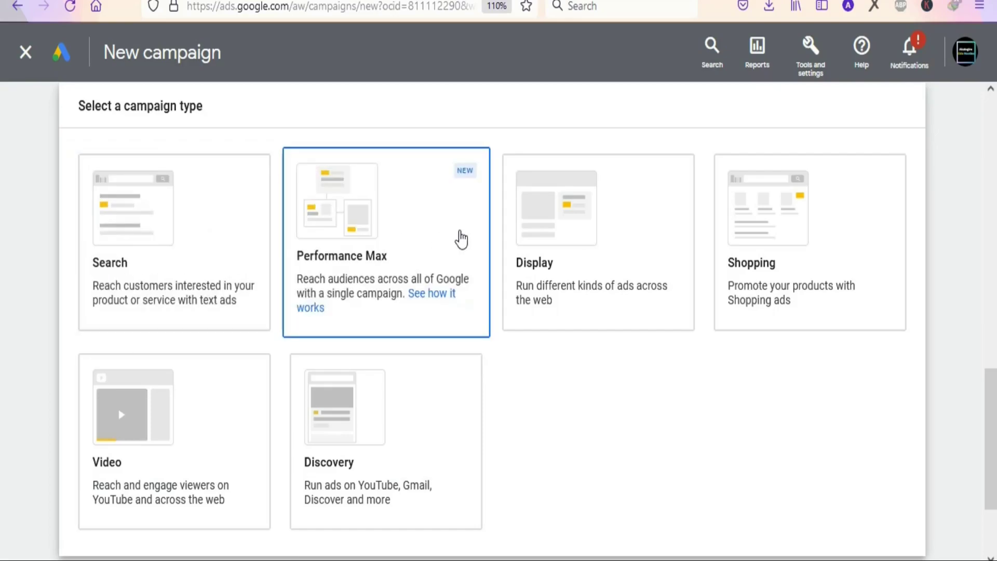
click(305, 514)
click(140, 229)
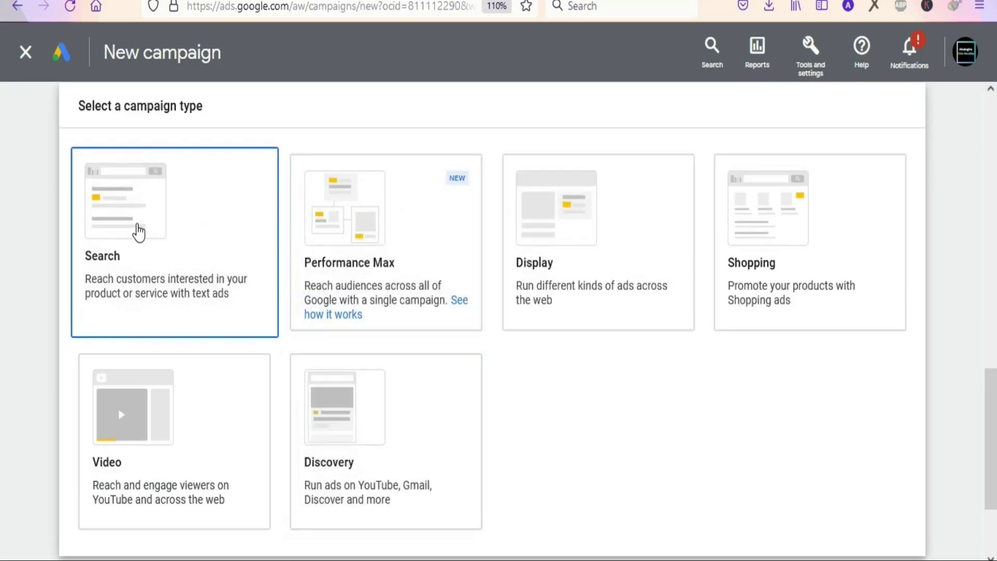
scroll(172, 244, down, 7)
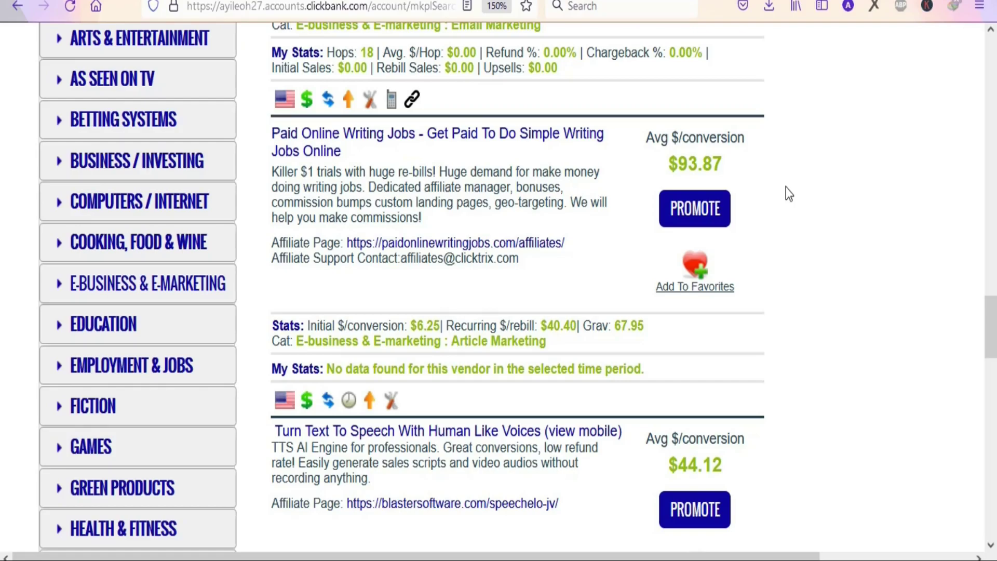
Step: Review the Paid Online Writing Jobs landing page and the promotional videos offered on the product's affiliate page
click(425, 139)
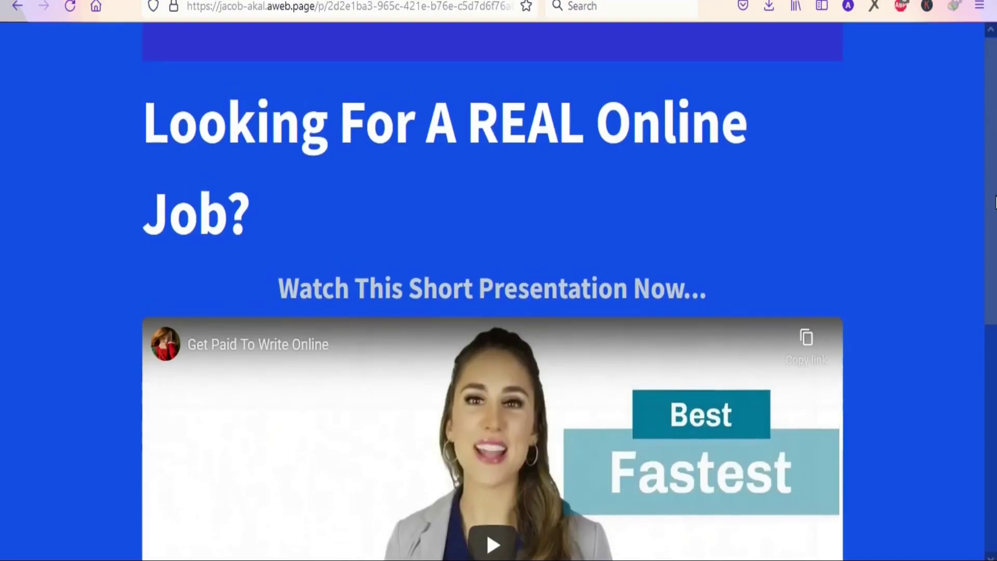
scroll(992, 286, down, 2)
scroll(991, 285, down, 1)
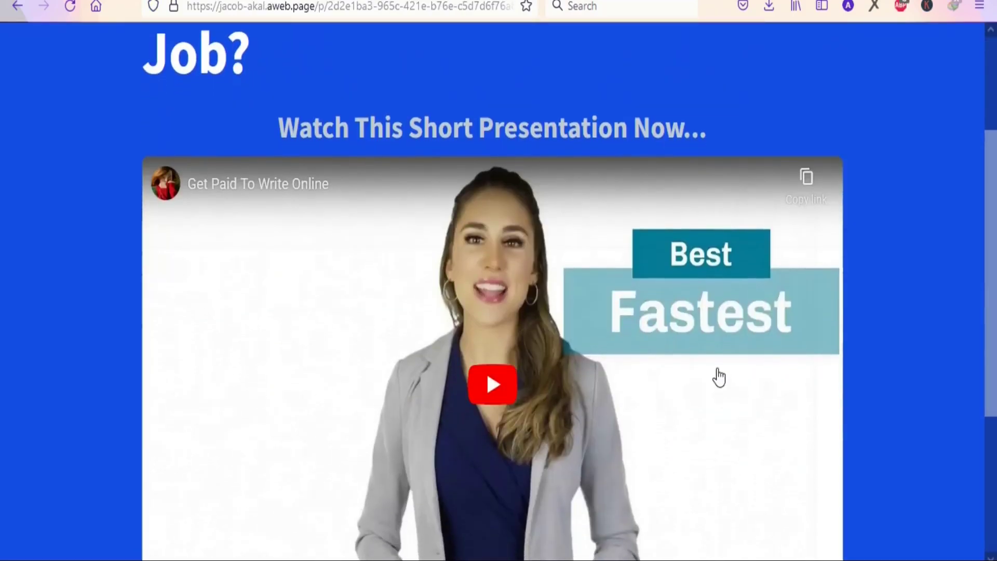
scroll(989, 312, down, 5)
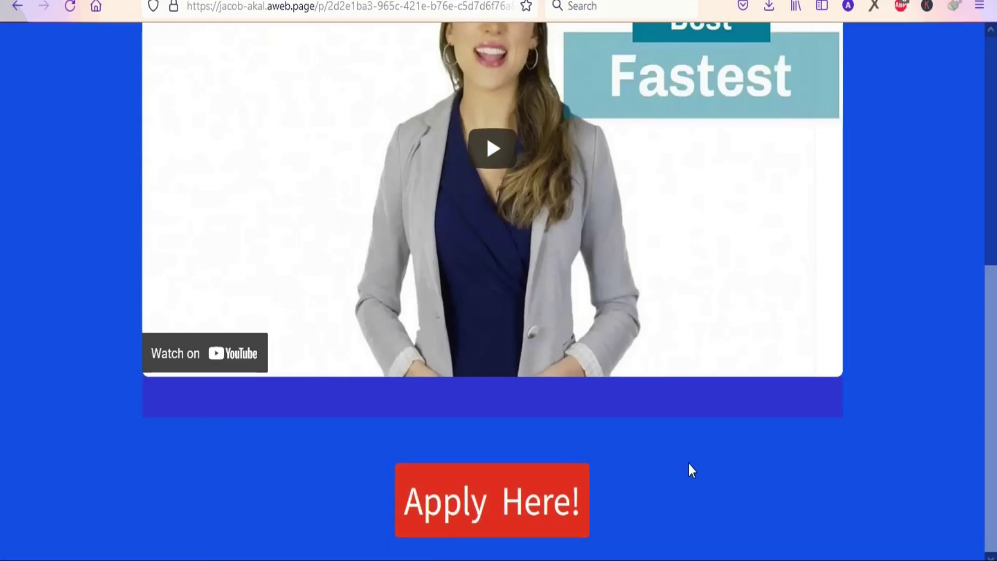
scroll(990, 251, up, 4)
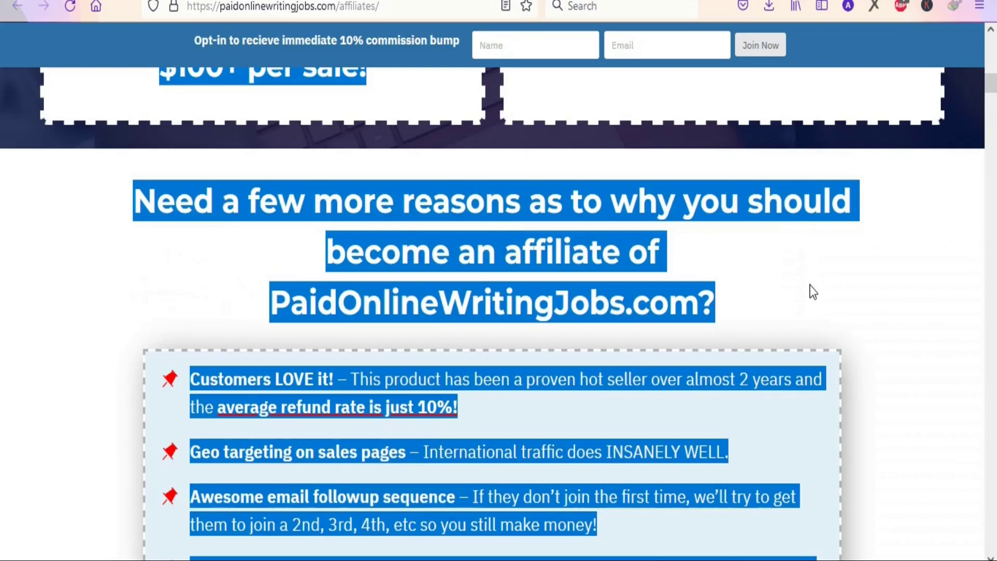
mouse_move(990, 182)
mouse_down()
mouse_move(991, 373)
mouse_move(990, 361)
mouse_up()
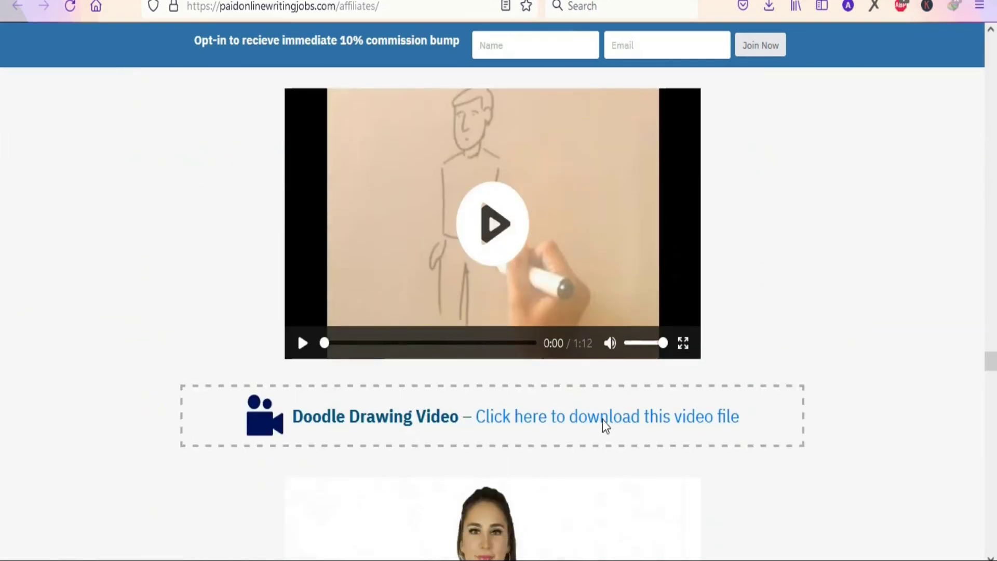
drag(992, 361, 990, 373)
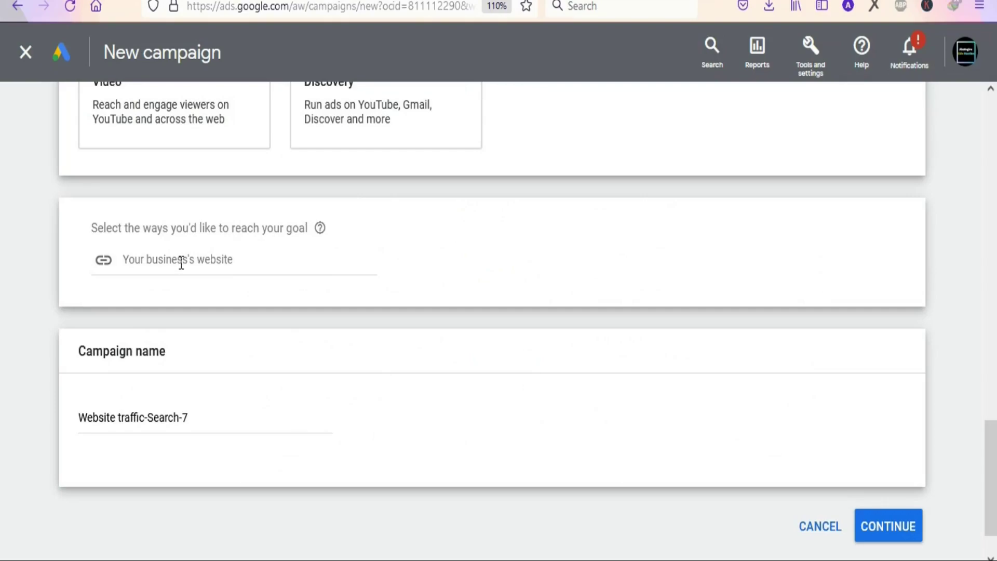
Step: Paste the aweb.page landing page URL as the business website for reaching the campaign goal
click(181, 262)
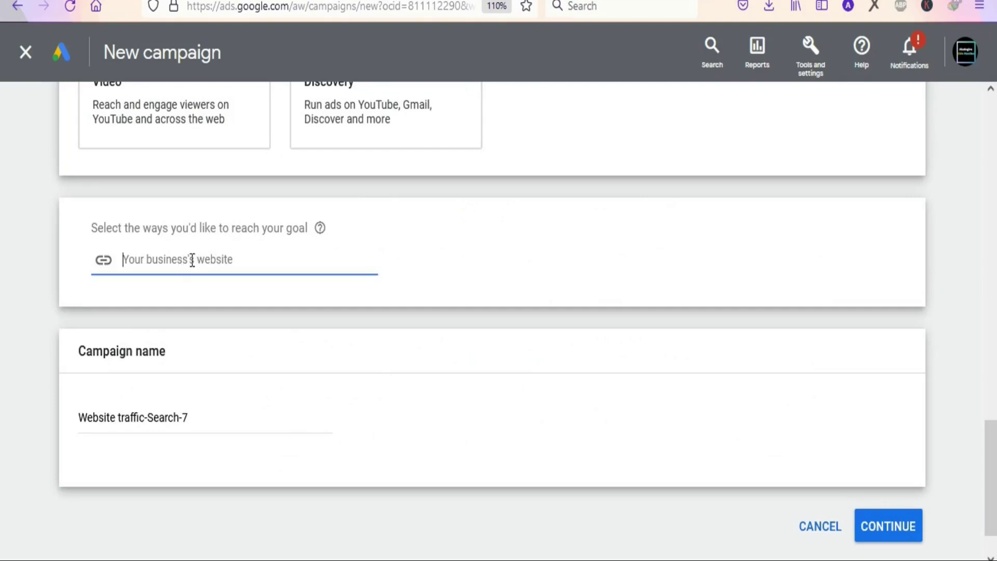
right_click(164, 260)
click(208, 388)
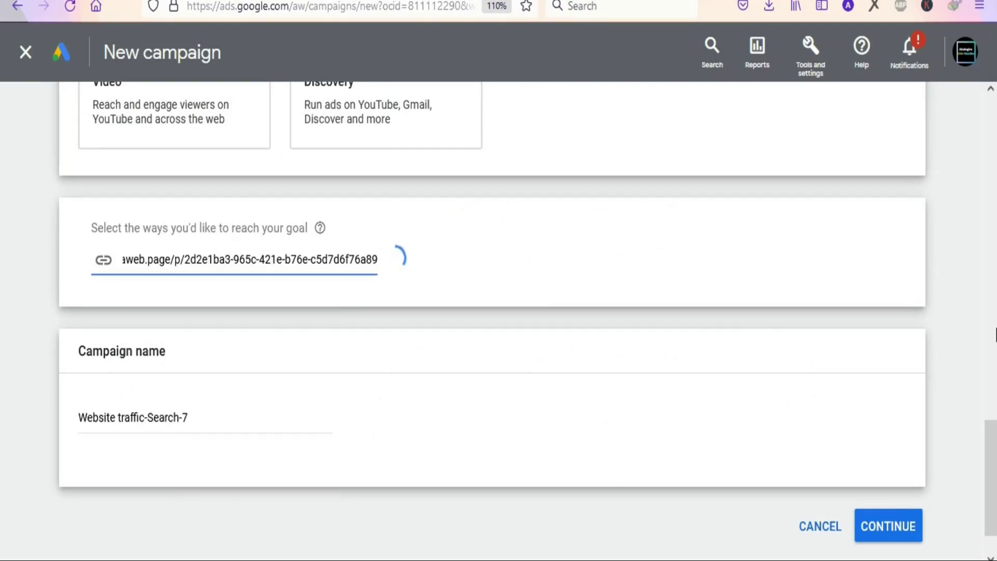
Step: Replace the default campaign name with "Get paid to write" and continue to the budget and bidding settings
click(207, 419)
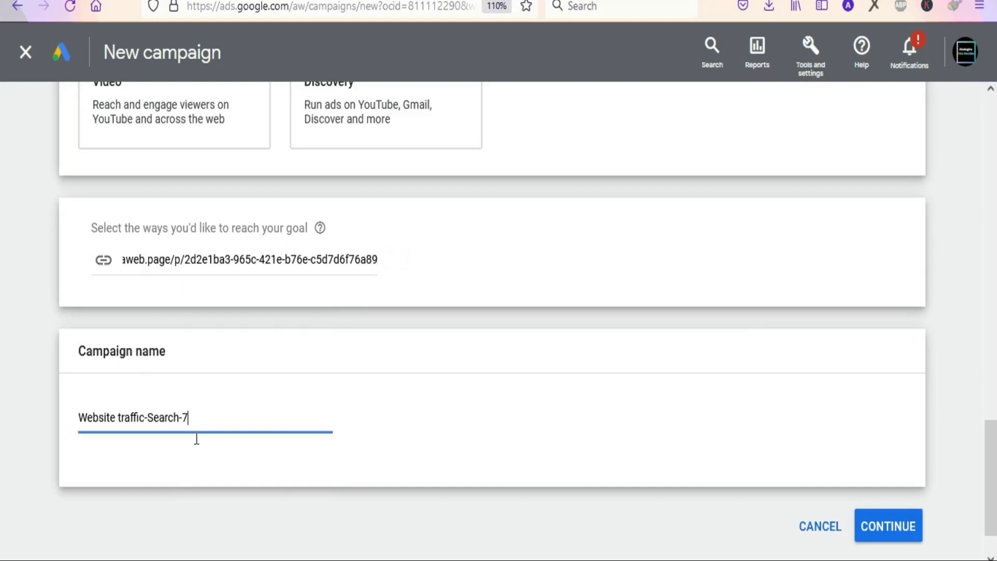
key(BackSpace)
key(BackSpace)
key(BackSpace)
key(BackSpace)
key(BackSpace)
key(BackSpace)
key(BackSpace)
key(BackSpace)
key(BackSpace)
key(BackSpace)
key(BackSpace)
key(BackSpace)
key(BackSpace)
key(BackSpace)
key(BackSpace)
key(BackSpace)
key(BackSpace)
key(BackSpace)
key(BackSpace)
key(BackSpace)
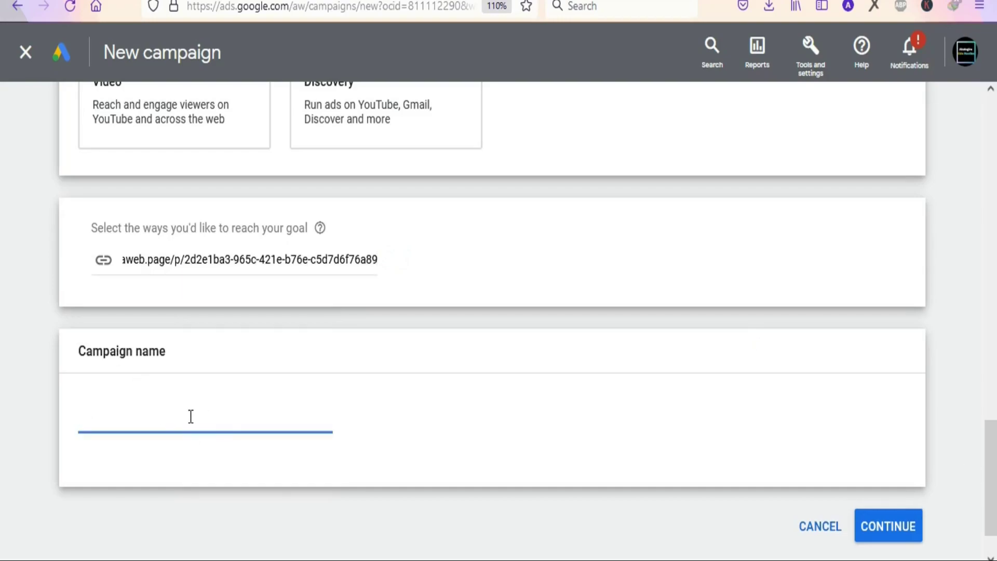
text(Get paid to write)
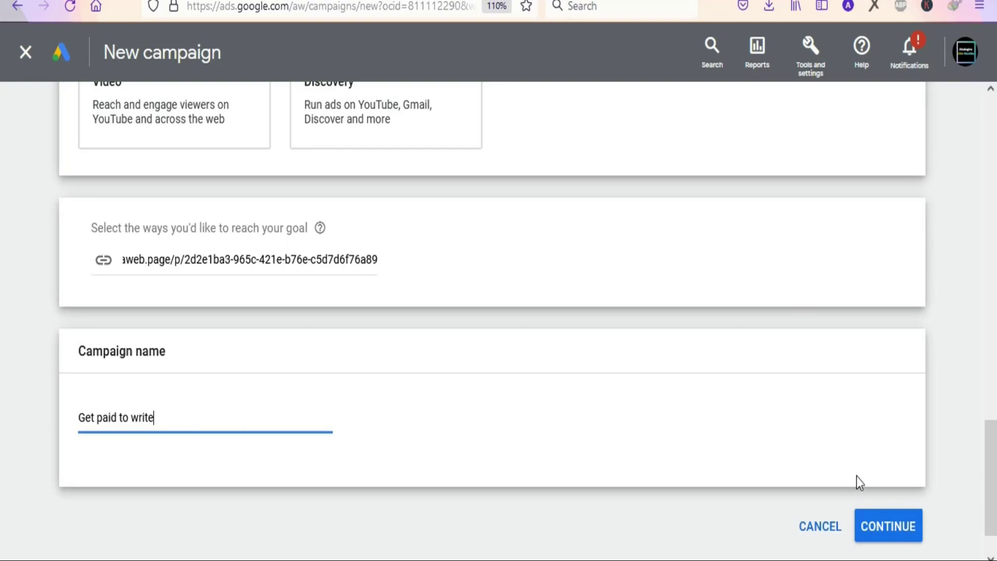
click(873, 525)
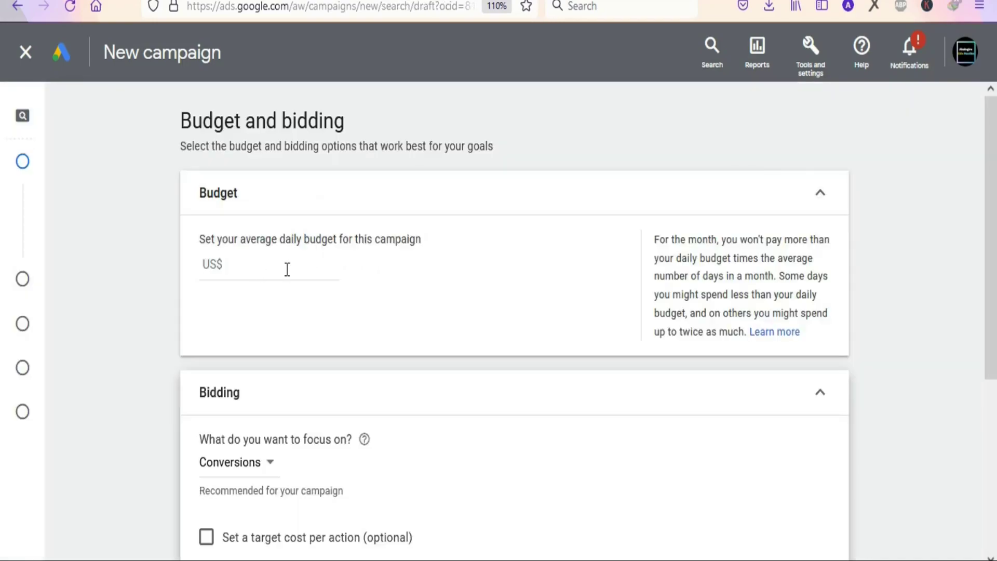
Step: Set the campaign's average daily budget to US$20 and the bidding focus to Clicks
click(229, 262)
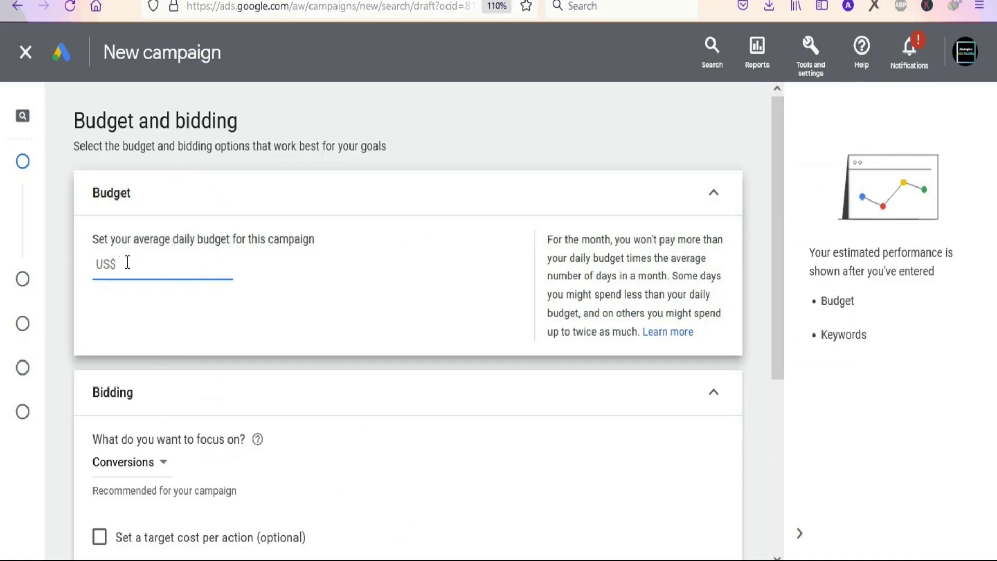
text(20)
scroll(774, 316, down, 2)
scroll(776, 322, down, 2)
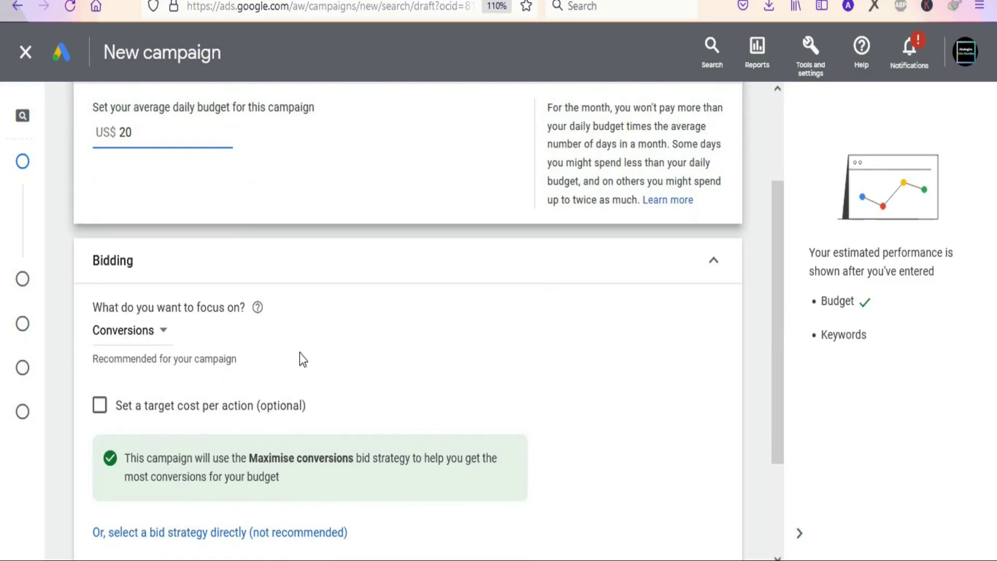
scroll(377, 347, down, 1)
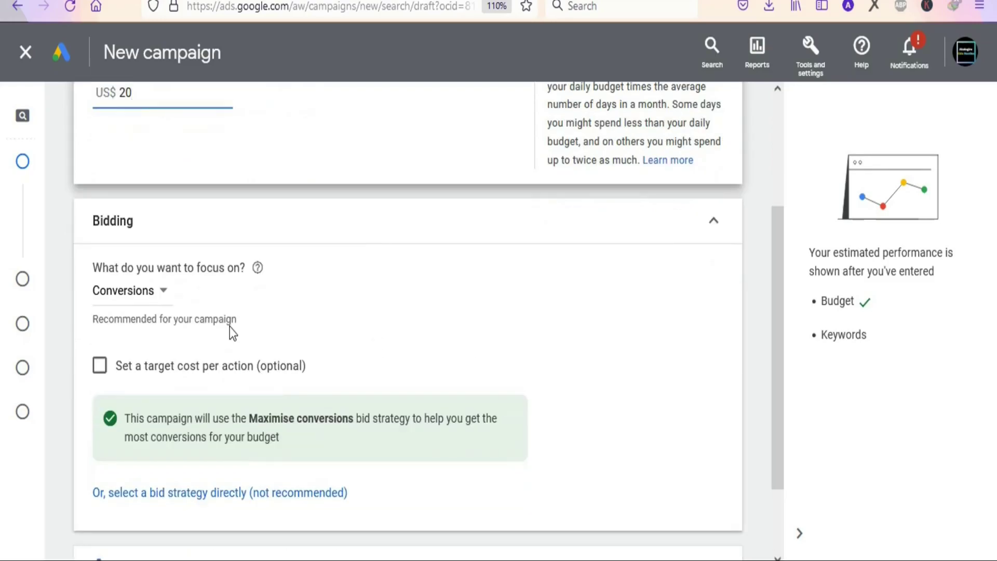
click(165, 302)
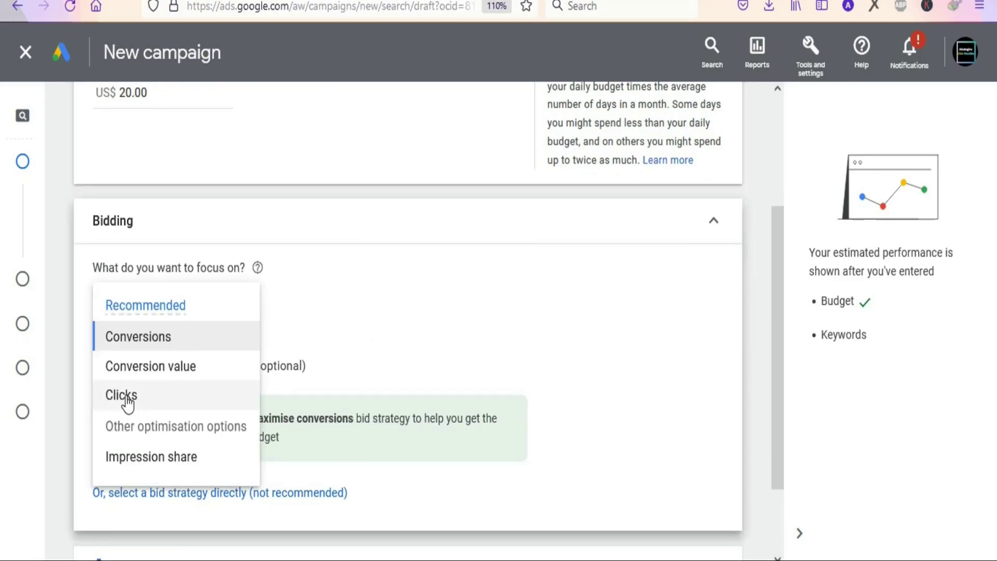
click(128, 403)
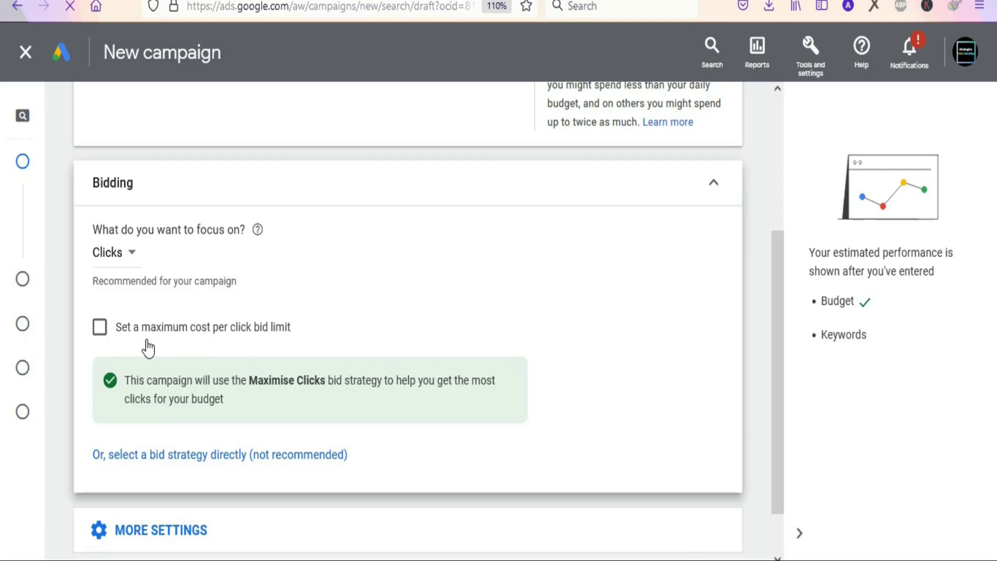
Step: Enable a maximum cost per click bid limit and set it to US$0.40
click(99, 328)
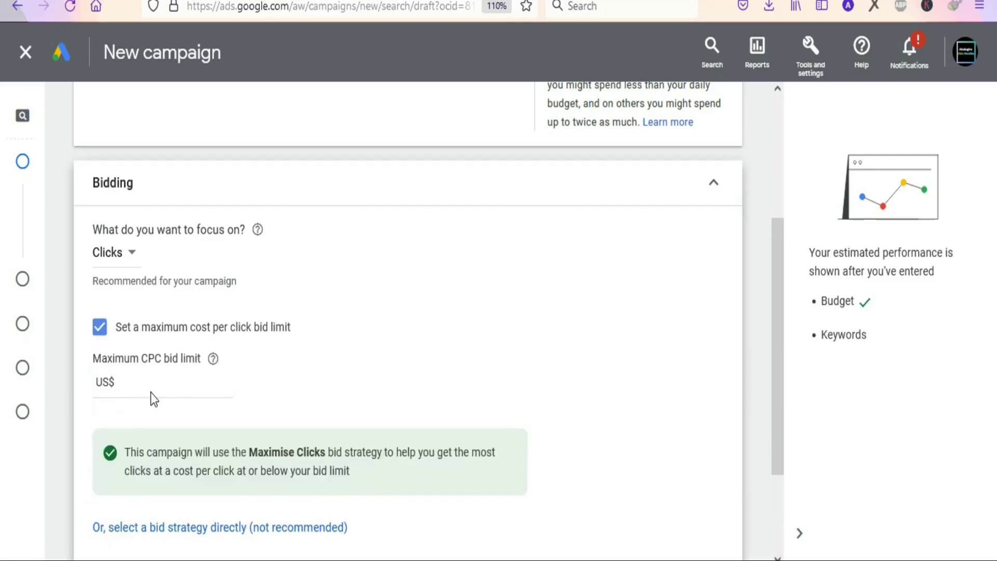
click(124, 382)
text(0.40)
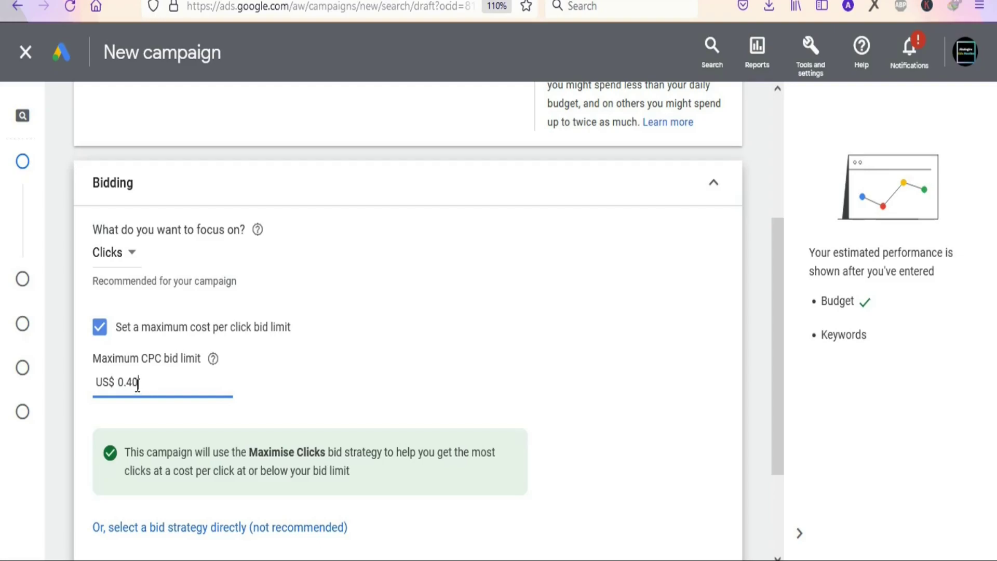
scroll(155, 276, down, 2)
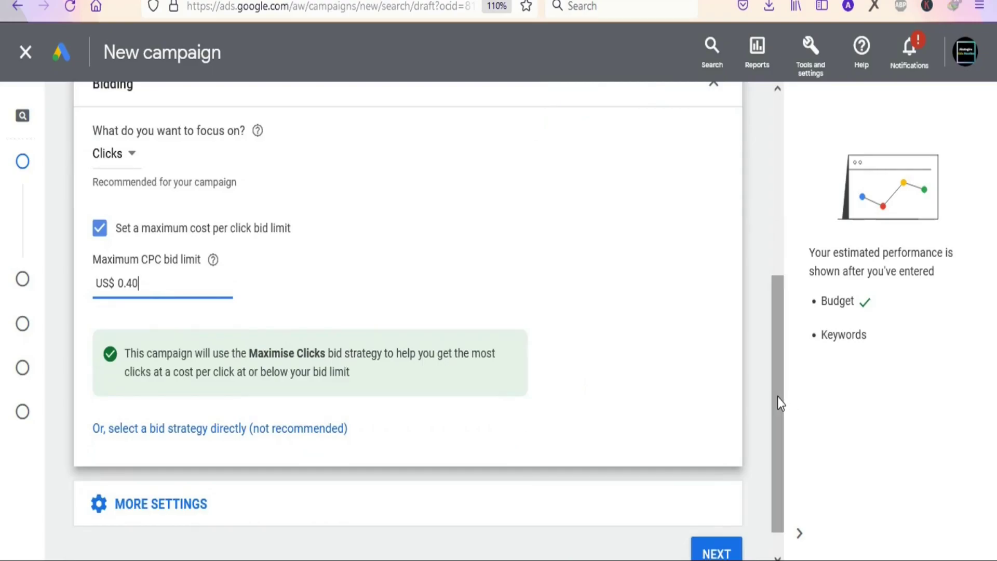
scroll(777, 396, down, 1)
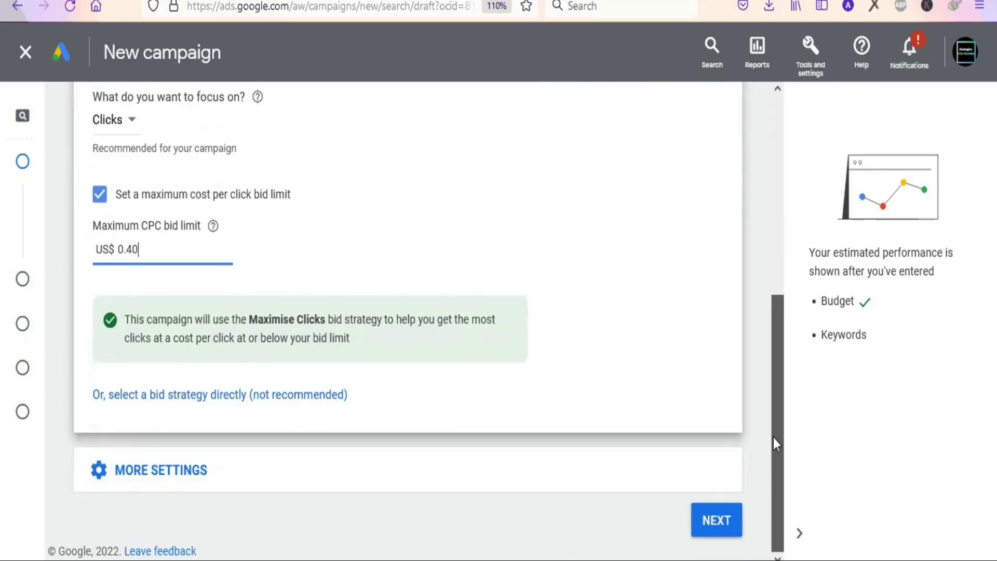
Step: Continue to the campaign settings and exclude the Google Display Network from the campaign
click(716, 520)
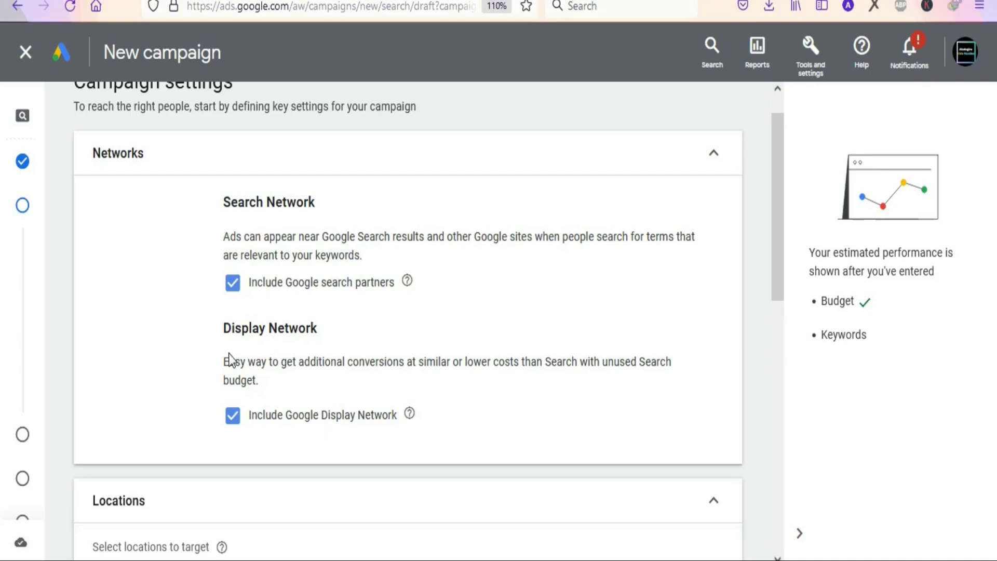
click(232, 418)
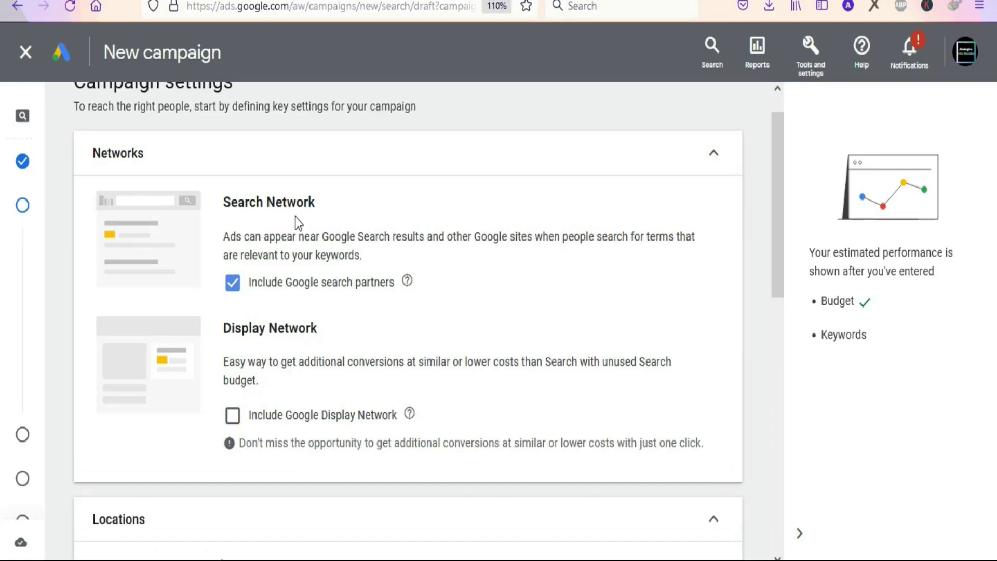
Step: Set the location targeting to enter another location and check the highest converting geos on the paidonlinewritingjobs.com affiliates page
drag(782, 254, 774, 397)
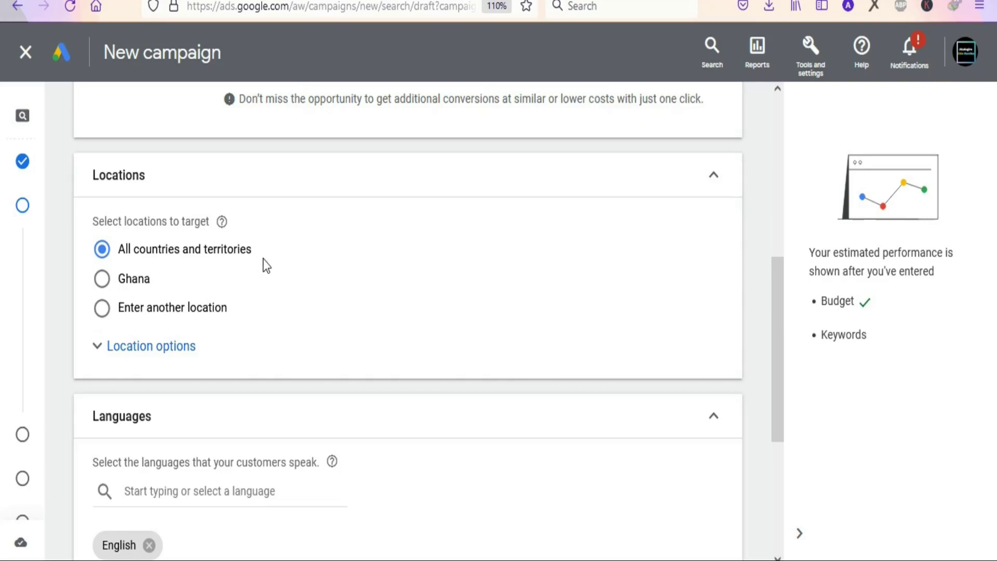
drag(775, 279, 777, 300)
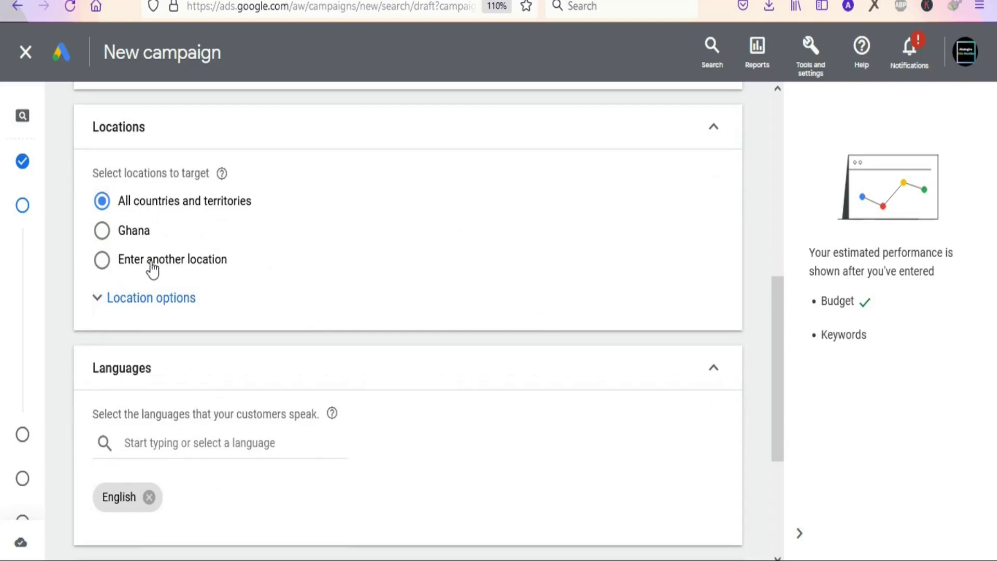
click(102, 262)
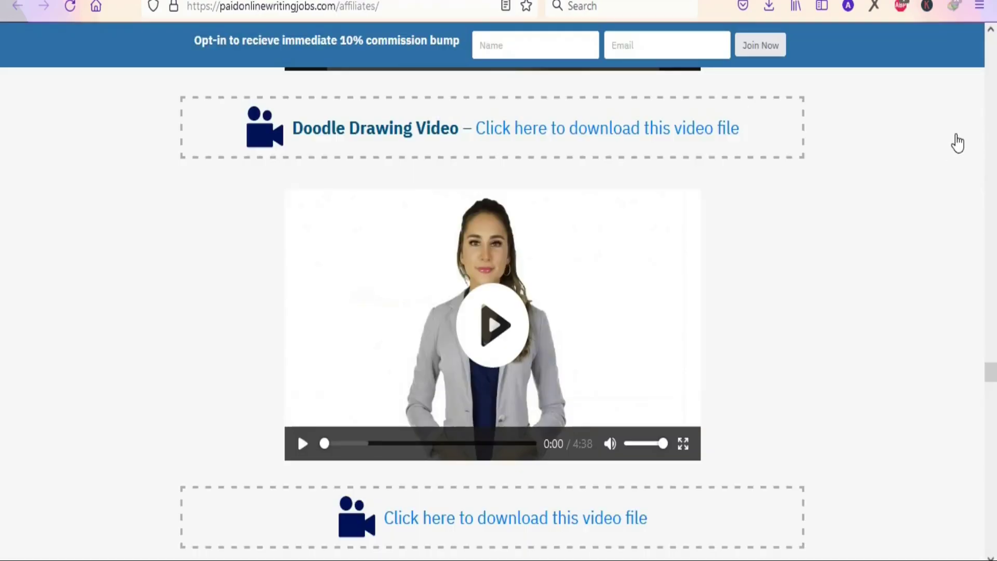
drag(990, 372, 991, 491)
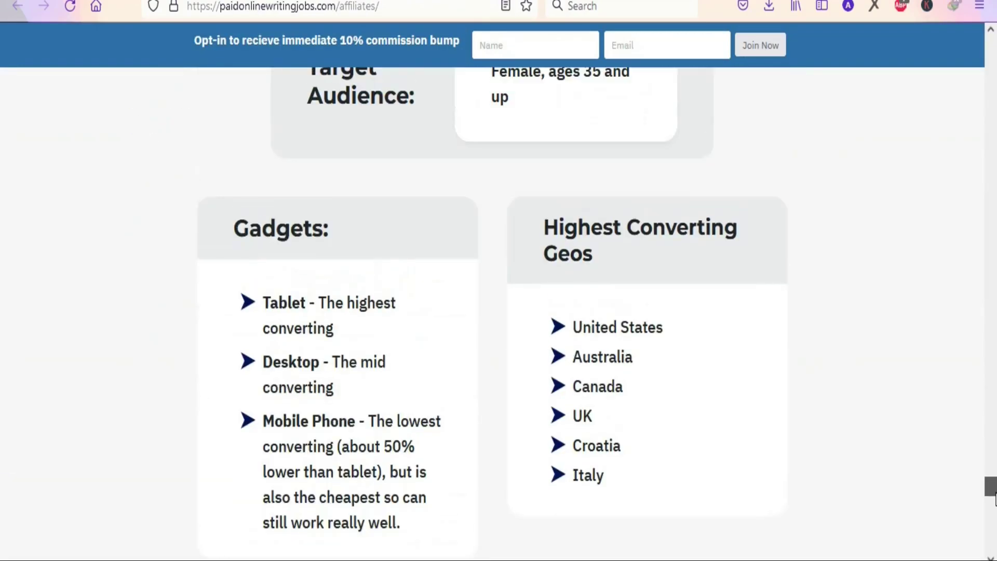
scroll(606, 199, down, 1)
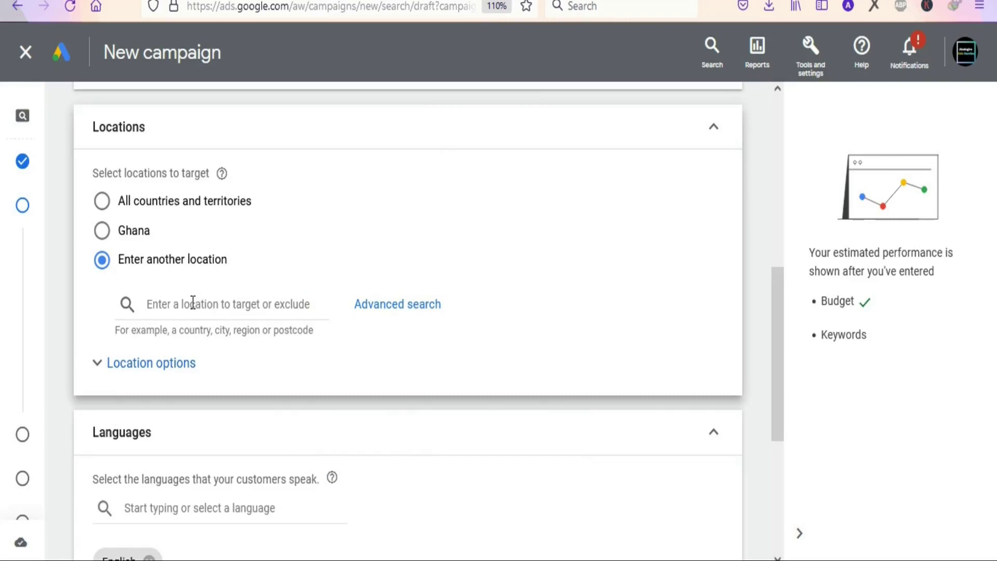
Step: Add the countries United States and Australia to the campaign's targeted locations
click(174, 304)
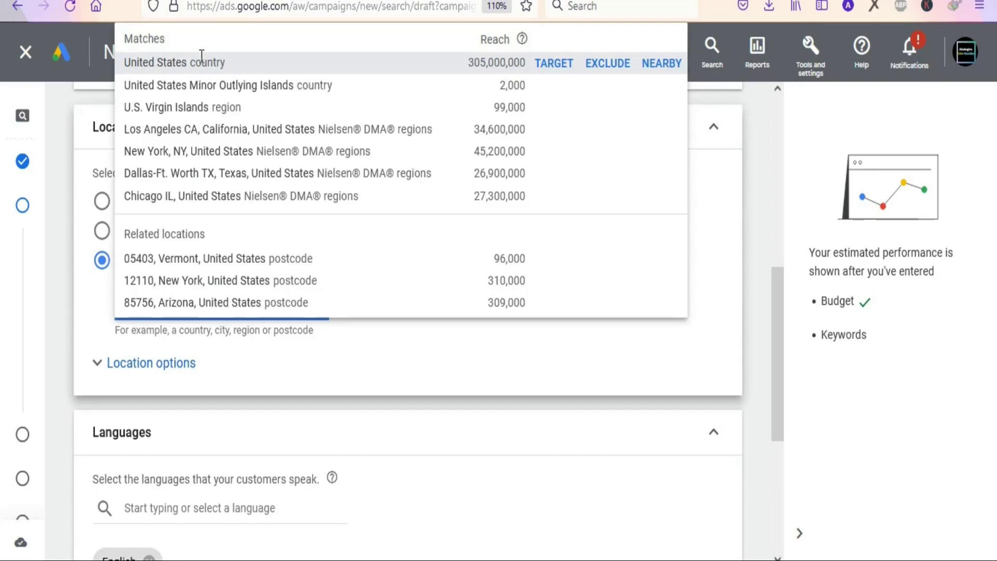
click(554, 64)
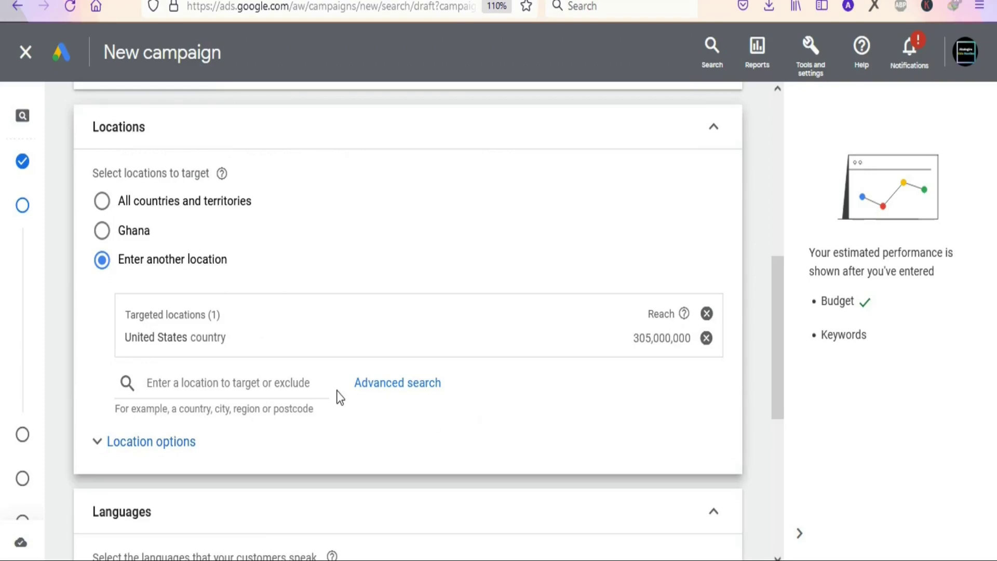
click(182, 382)
text(aus)
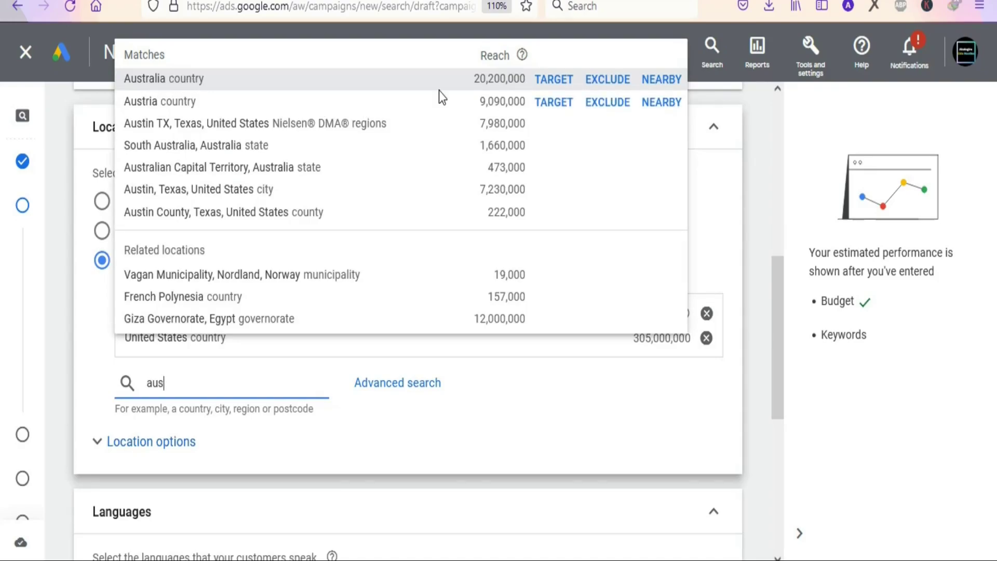
click(562, 81)
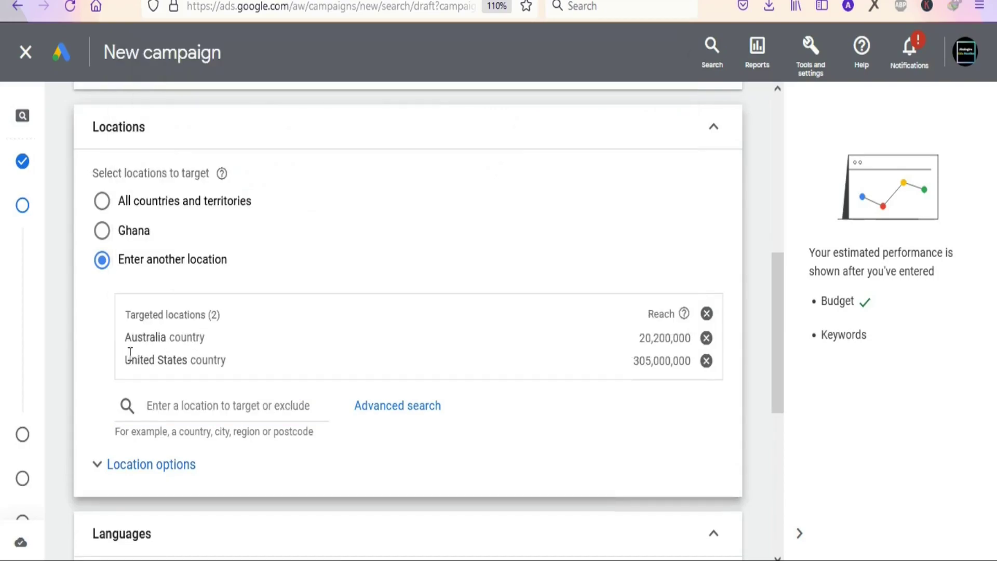
Step: Add the countries Canada and United Kingdom to the campaign's targeted locations
click(180, 402)
text(c)
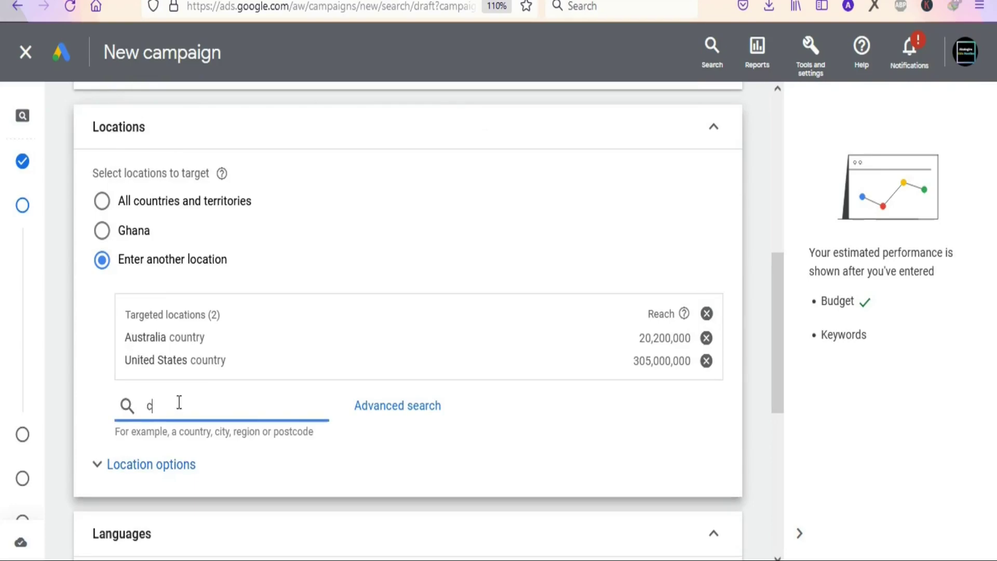
text(anada)
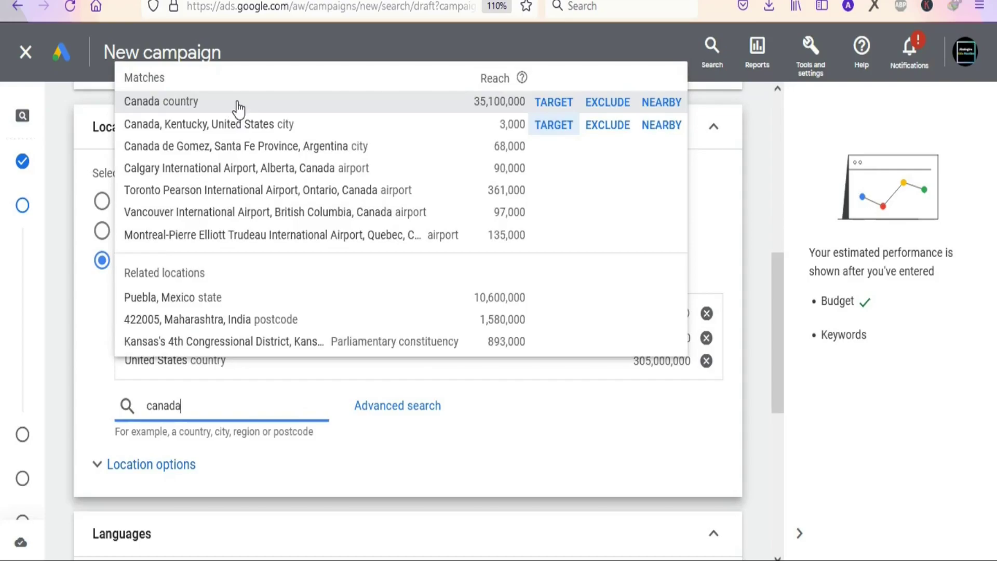
click(553, 103)
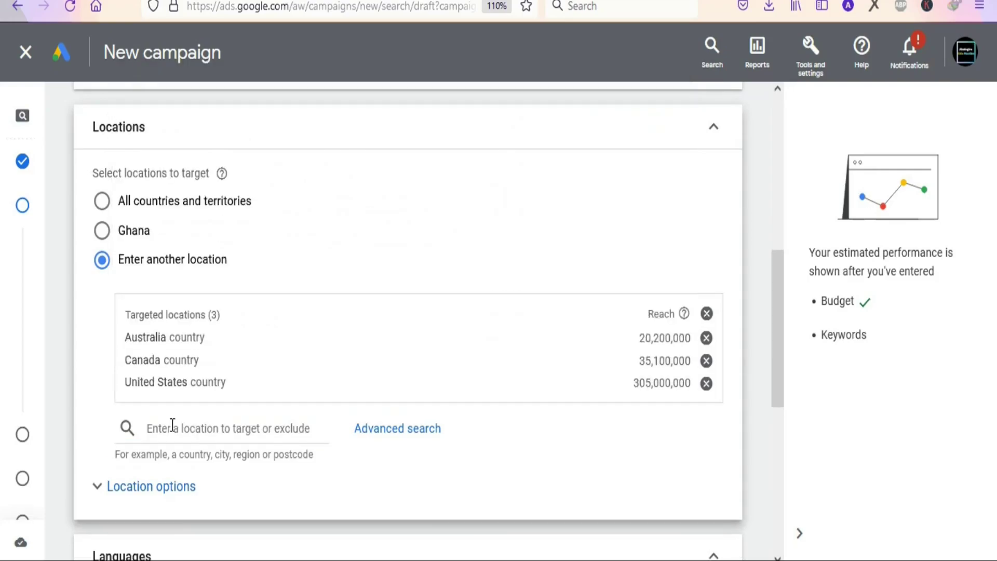
click(172, 425)
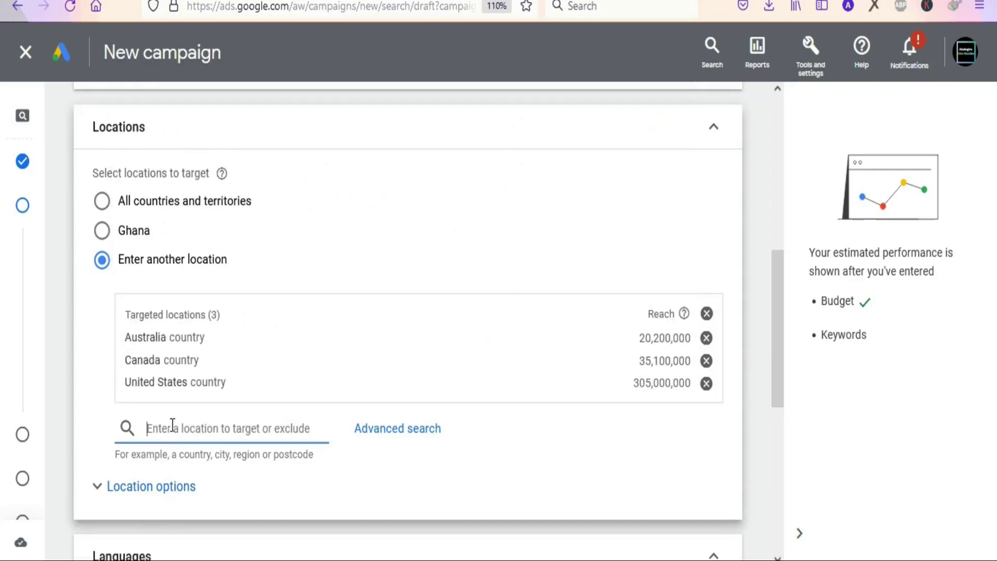
text(uk)
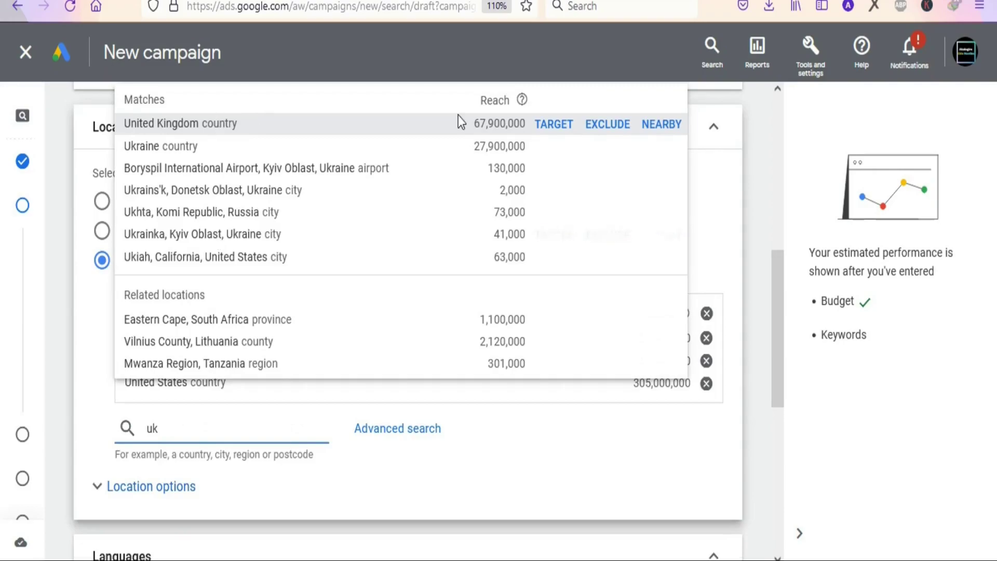
click(561, 129)
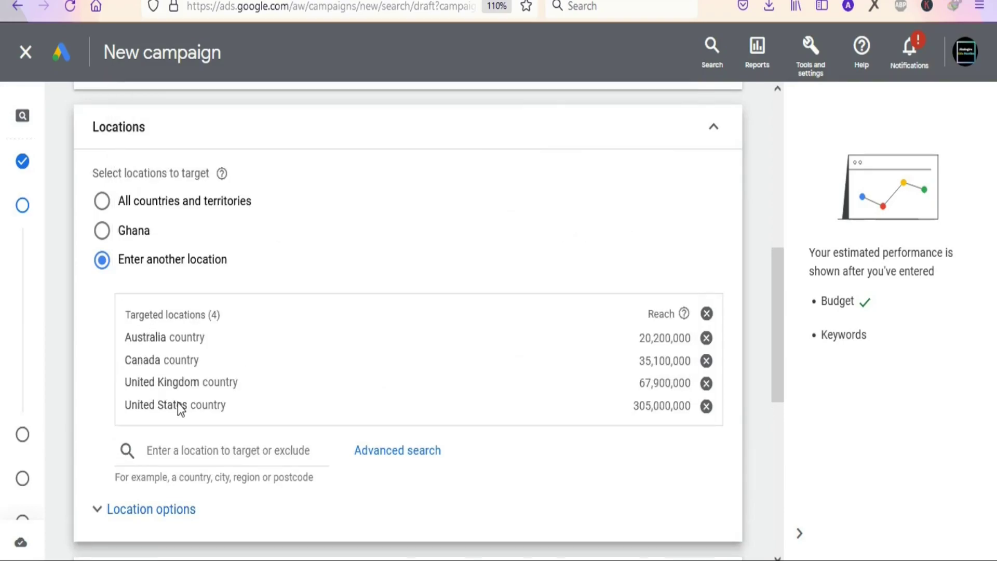
Step: Keep English as the campaign language and continue to the keywords and ads setup
drag(774, 296, 781, 431)
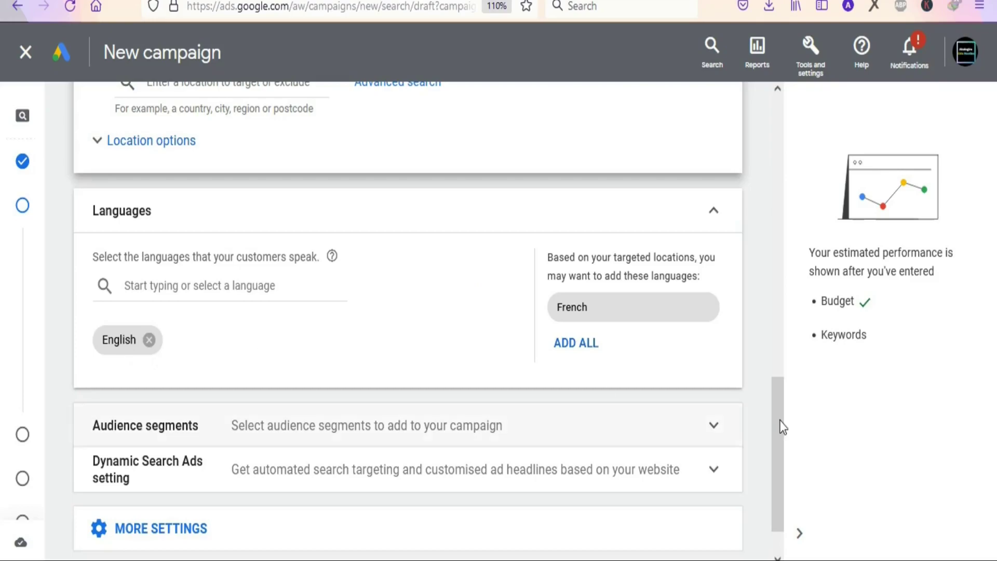
drag(776, 420, 773, 475)
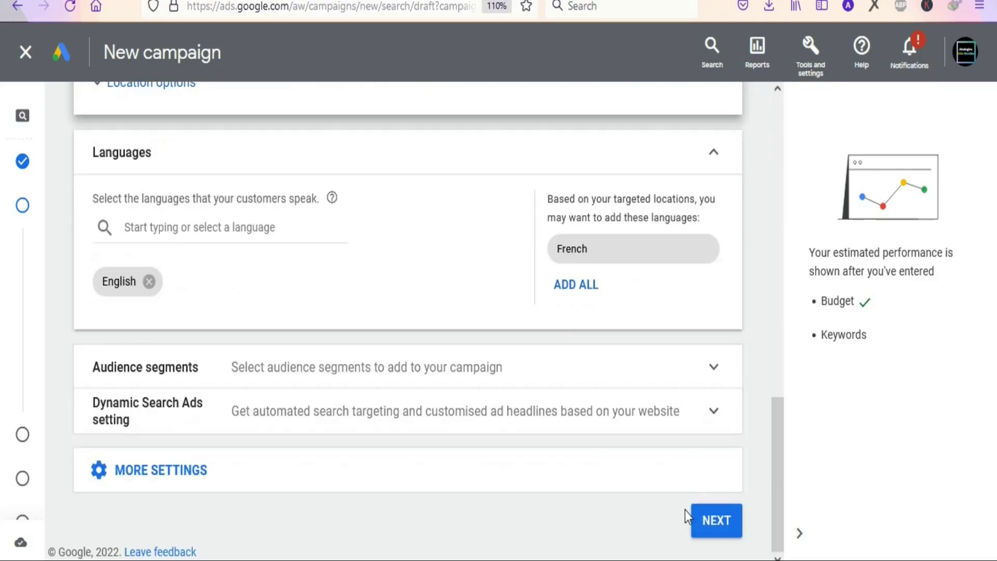
click(716, 521)
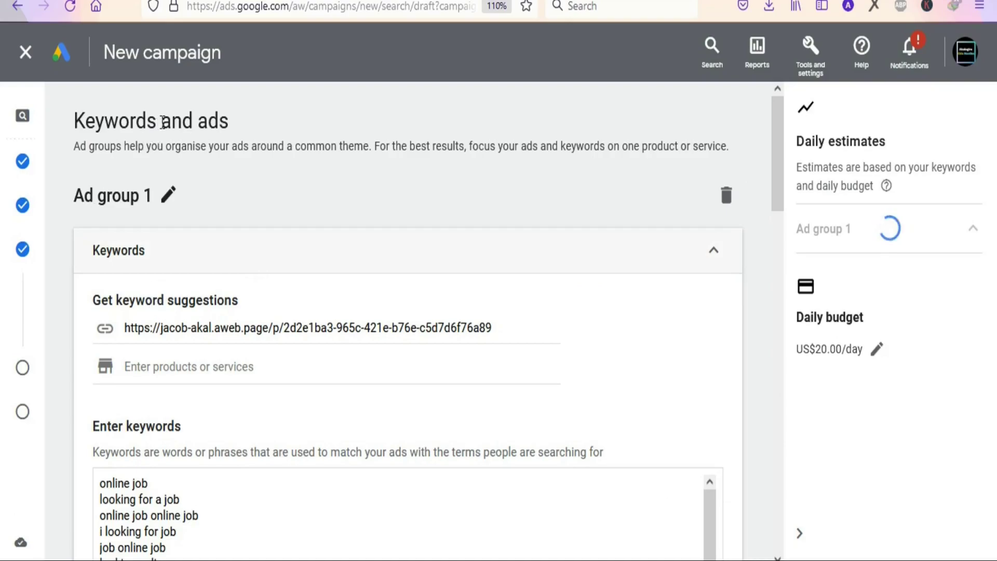
Step: Rename the ad group as "make money online"
click(168, 200)
key(BackSpace)
key(BackSpace)
key(BackSpace)
key(BackSpace)
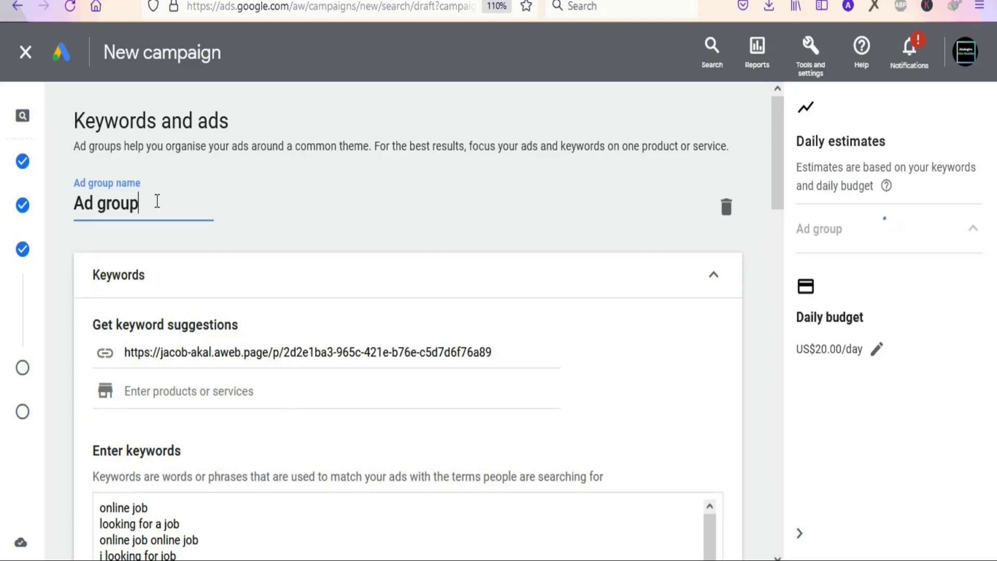
key(BackSpace)
key(BackSpace)
key(BackSpace)
key(BackSpace)
key(BackSpace)
key(BackSpace)
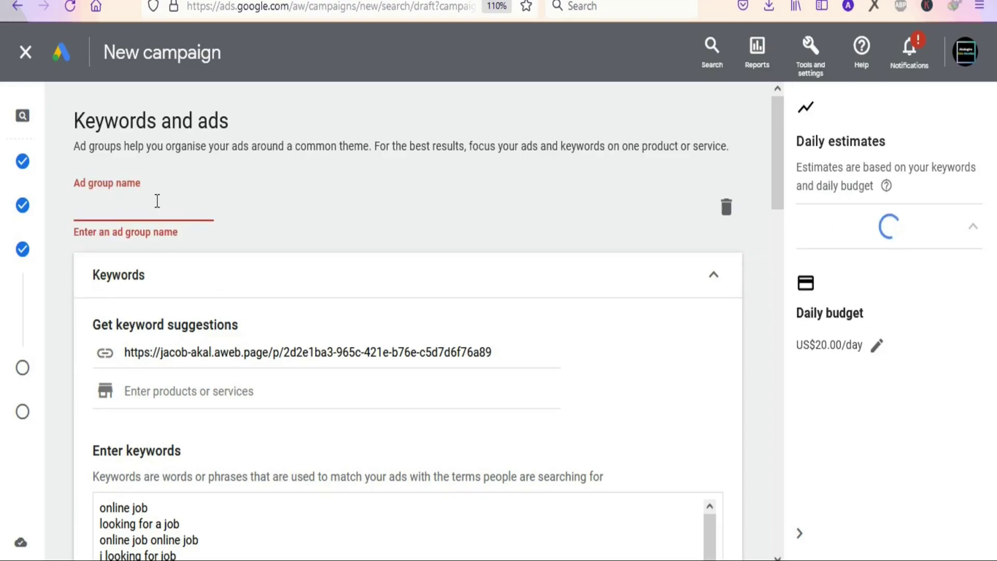
text(ma)
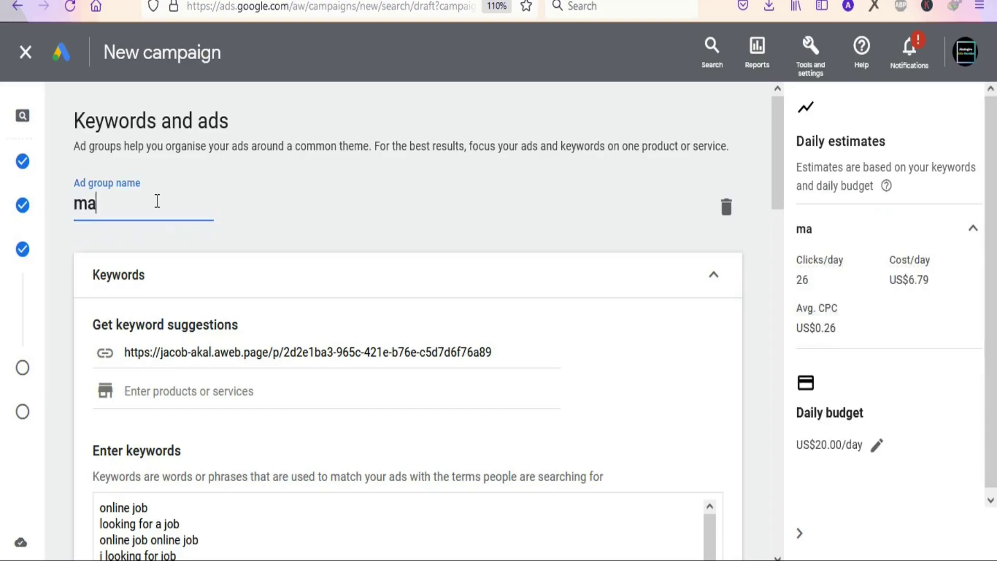
text(ke m)
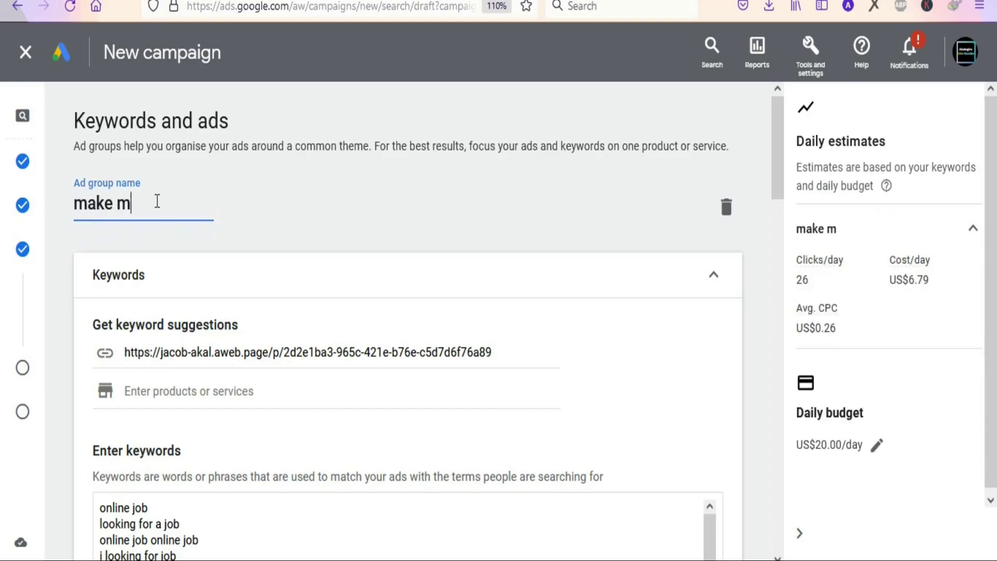
text(oney online)
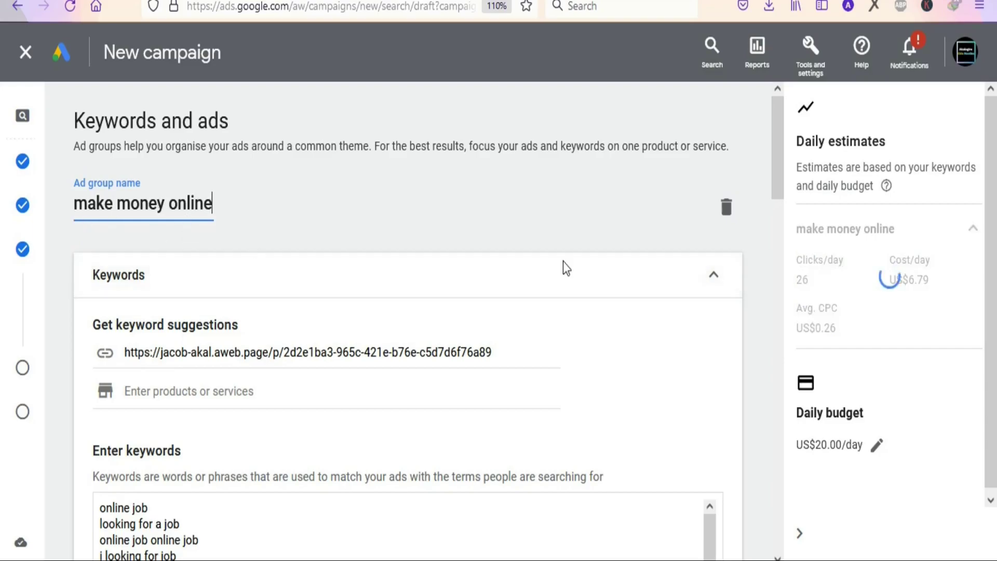
Step: Review the suggested keywords and delete them all from the ad group's keyword list
scroll(778, 202, down, 2)
scroll(777, 200, down, 1)
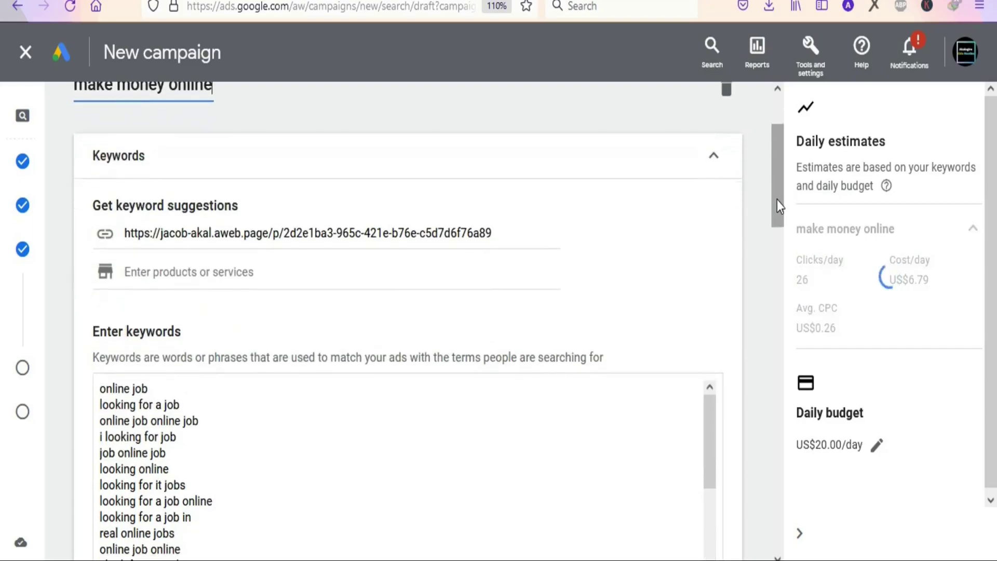
scroll(775, 189, up, 2)
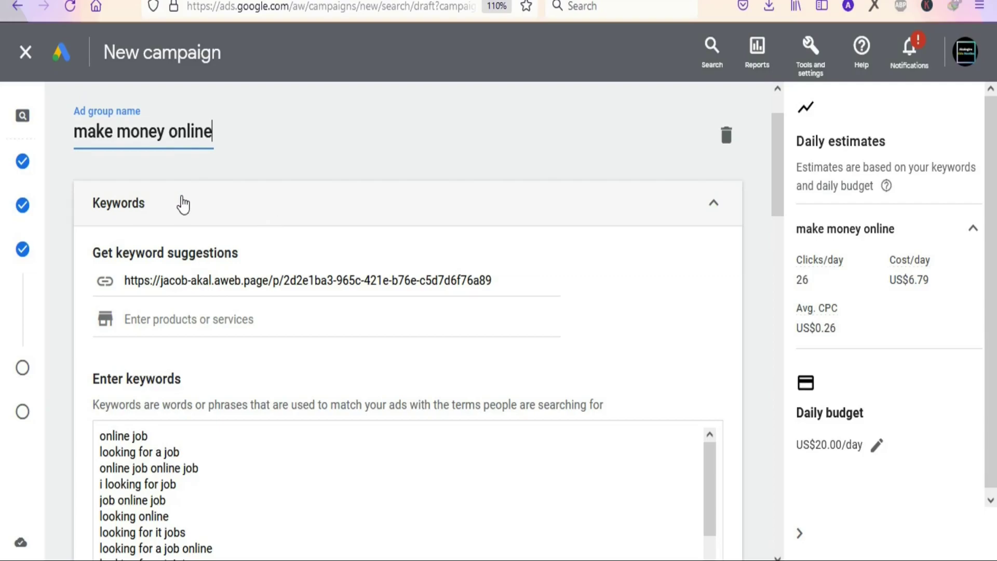
scroll(183, 205, down, 2)
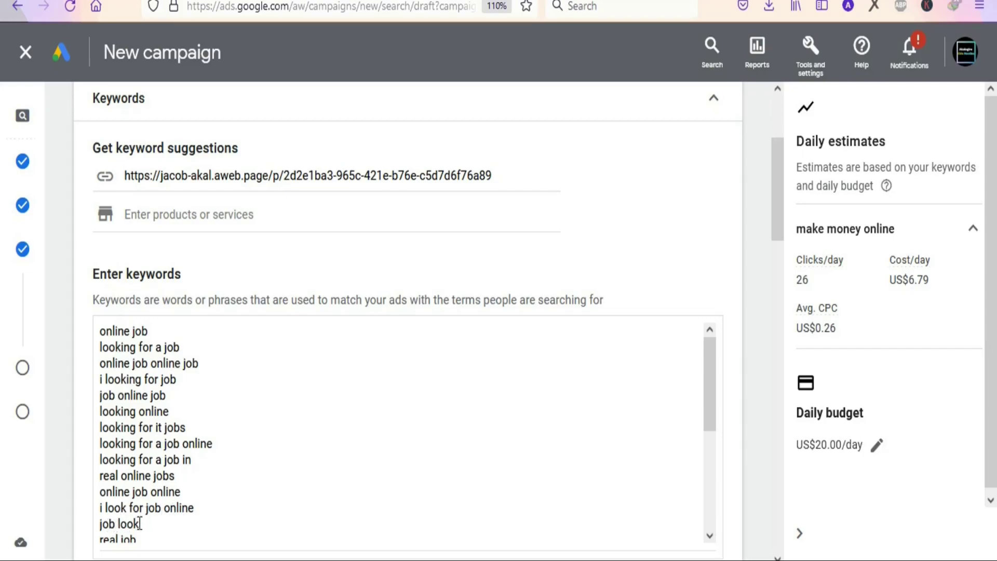
scroll(707, 418, down, 2)
drag(707, 416, 706, 429)
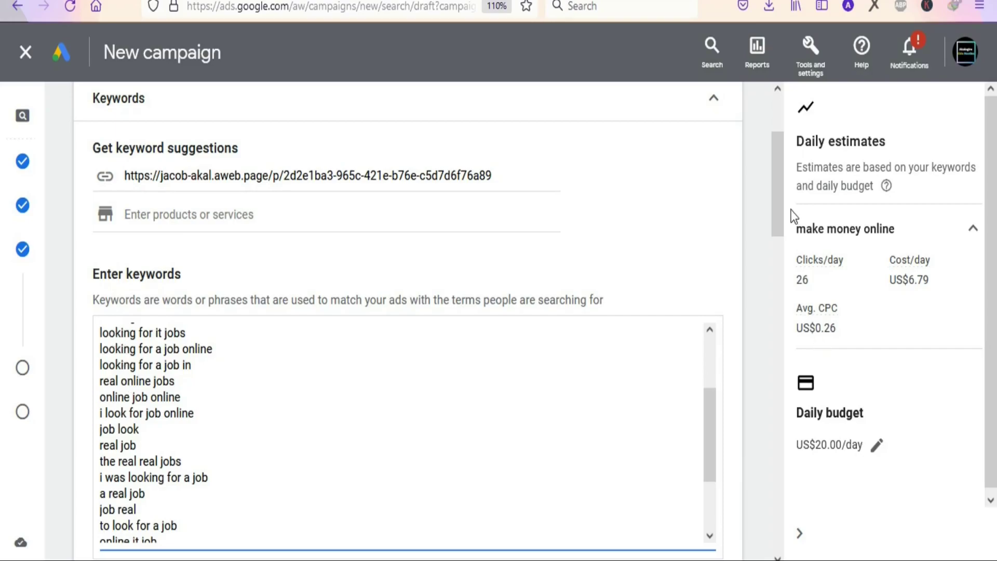
scroll(778, 224, down, 2)
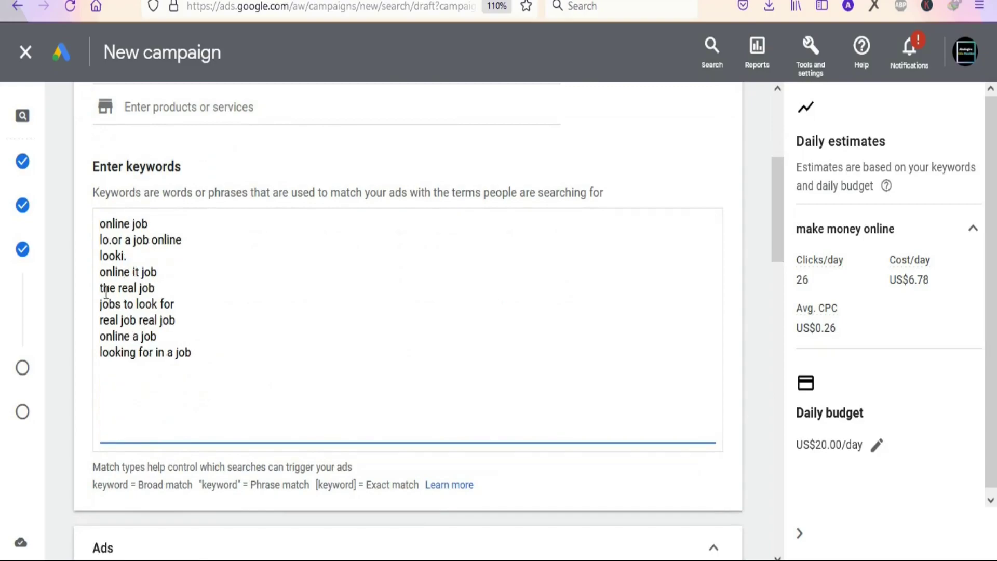
drag(191, 353, 102, 238)
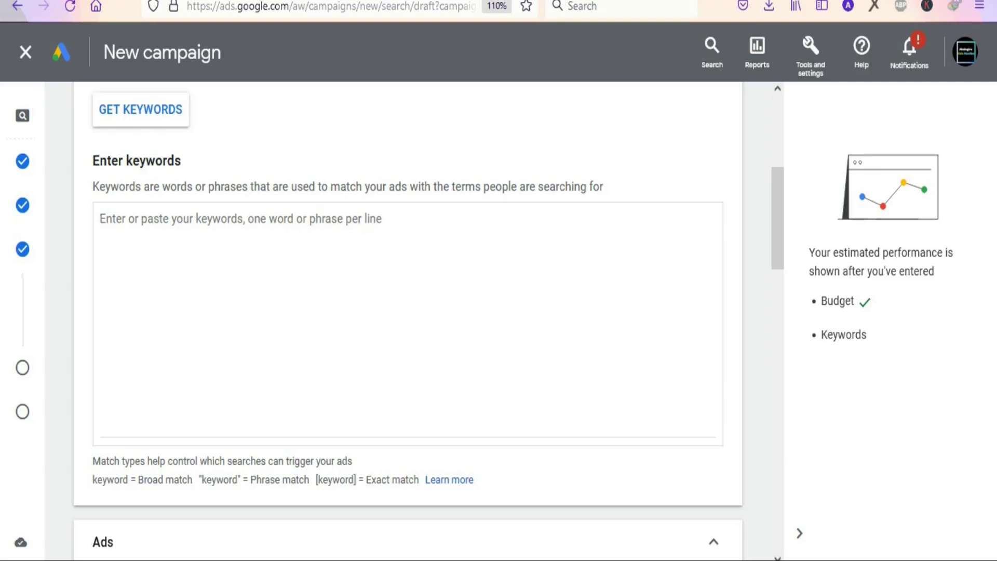
Step: Copy the first column of recommended keywords from the paidonlinewritingjobs.com affiliates page and paste it into the Google Ads ad group's keyword list
key(ctrl+Tab)
scroll(377, 222, up, 10)
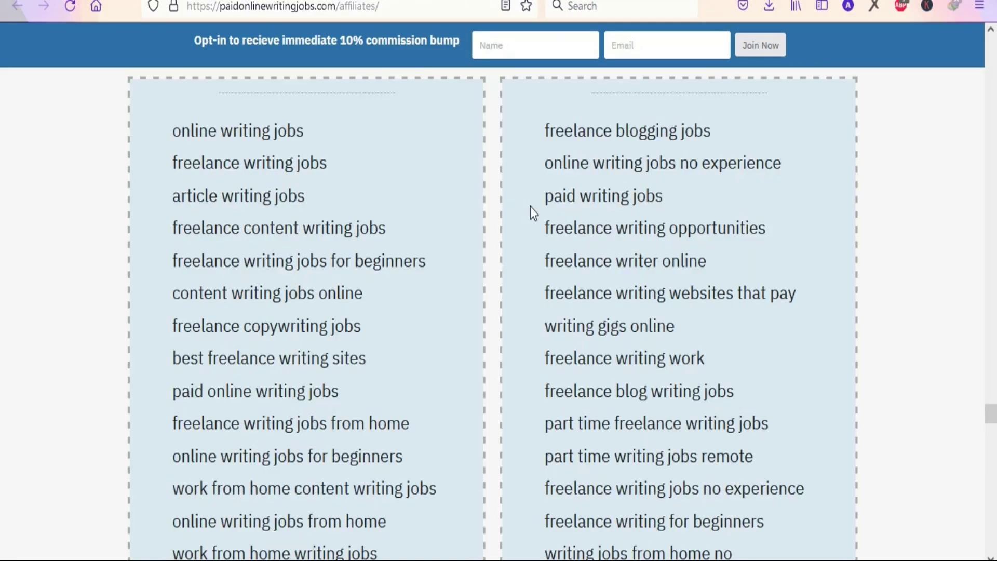
drag(545, 128, 620, 196)
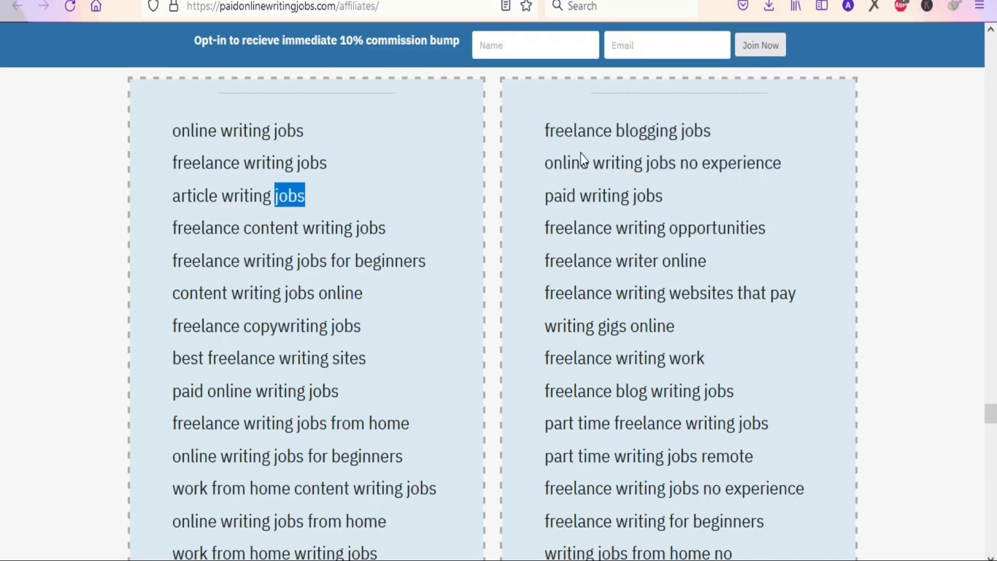
drag(580, 161, 667, 176)
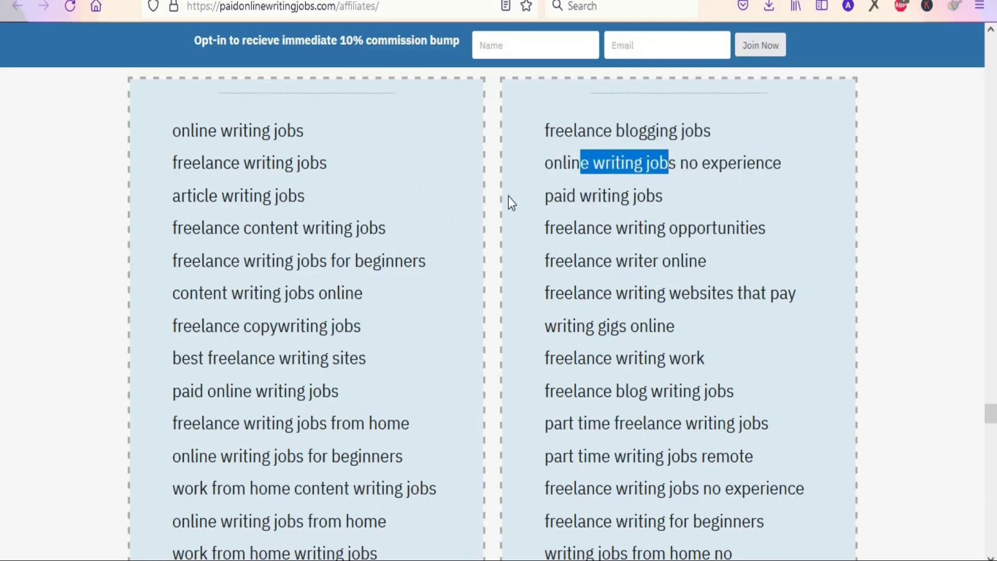
click(174, 127)
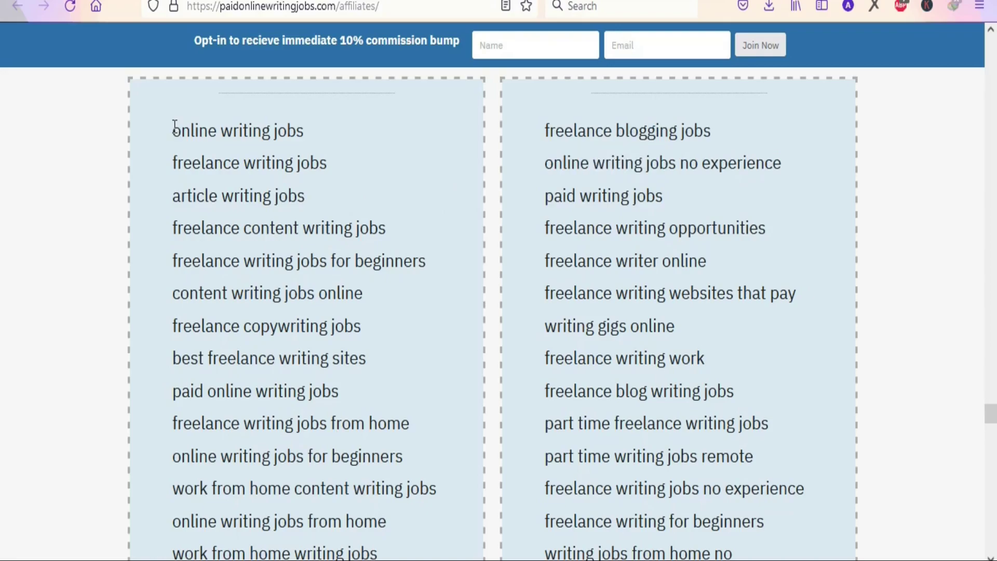
drag(222, 162, 262, 293)
click(176, 123)
drag(176, 123, 323, 253)
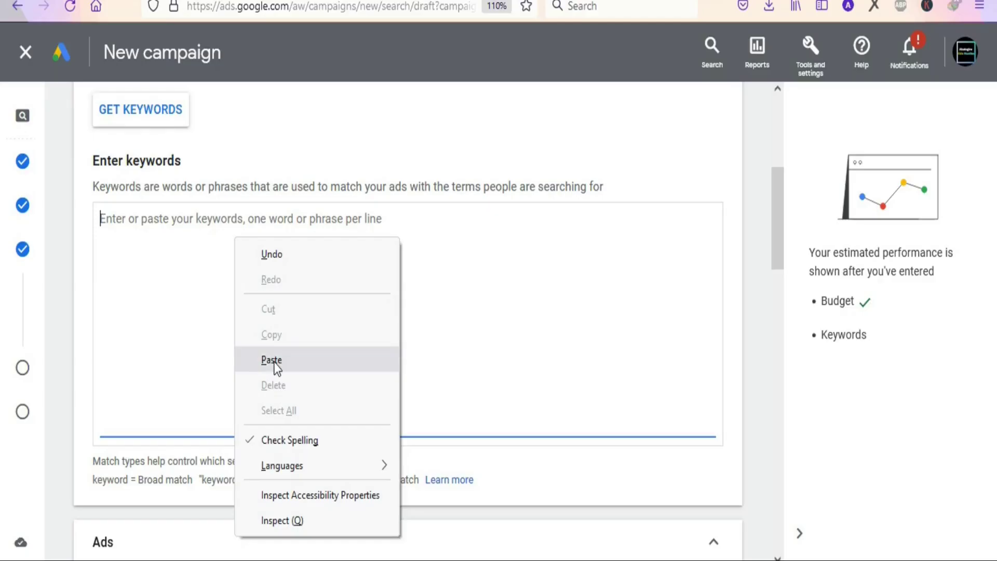
click(271, 360)
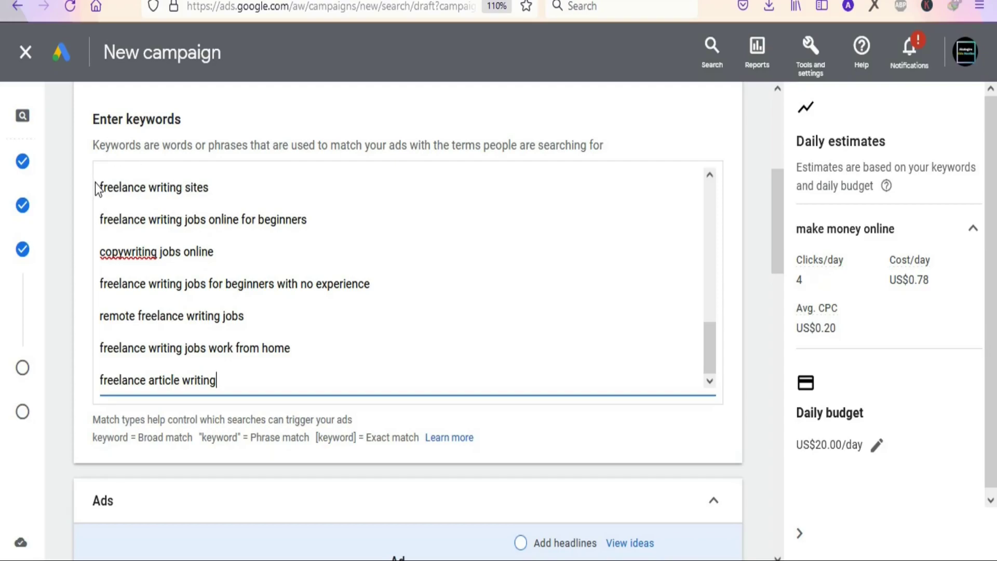
Step: Make the keyword freelance writing sites a phrase match by enclosing it in quotation marks
drag(113, 187, 216, 188)
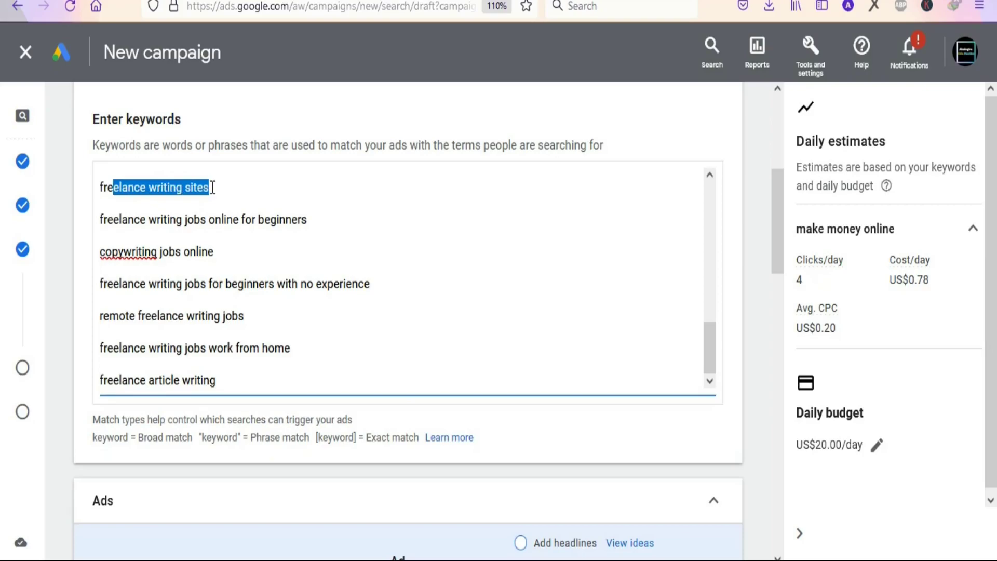
click(207, 197)
click(216, 187)
text(")
key(Home)
text(")
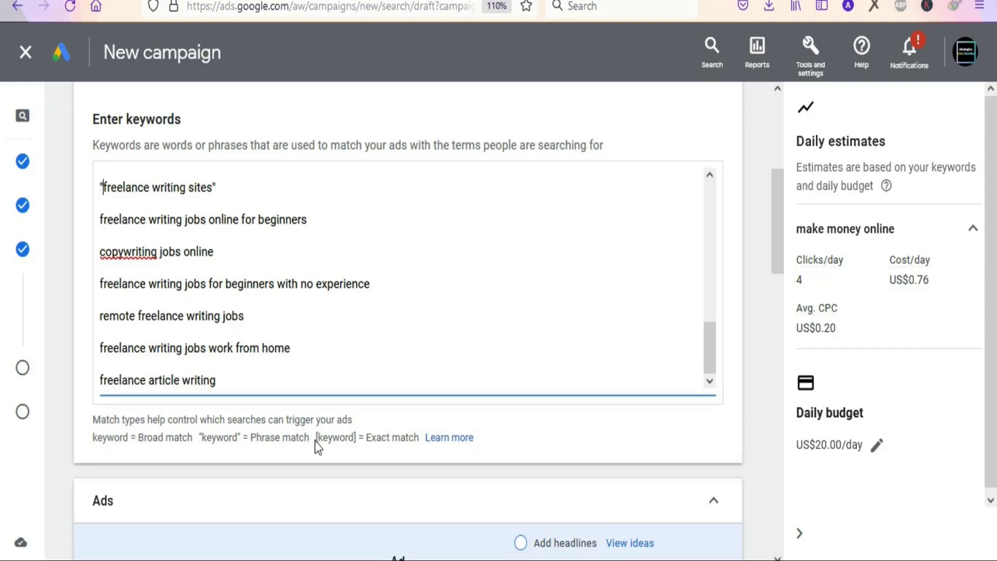
drag(212, 187, 103, 188)
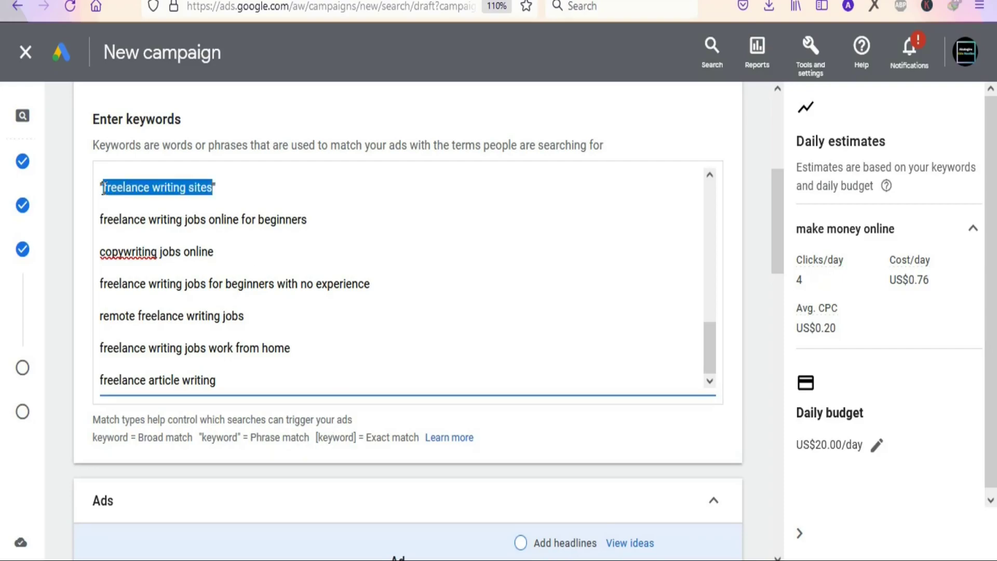
click(300, 181)
drag(103, 183, 212, 187)
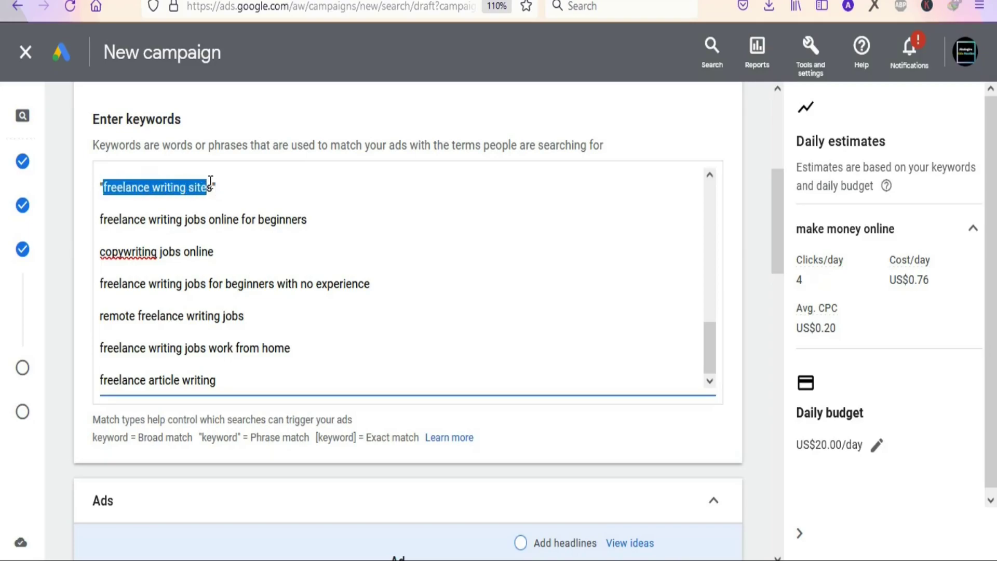
click(268, 189)
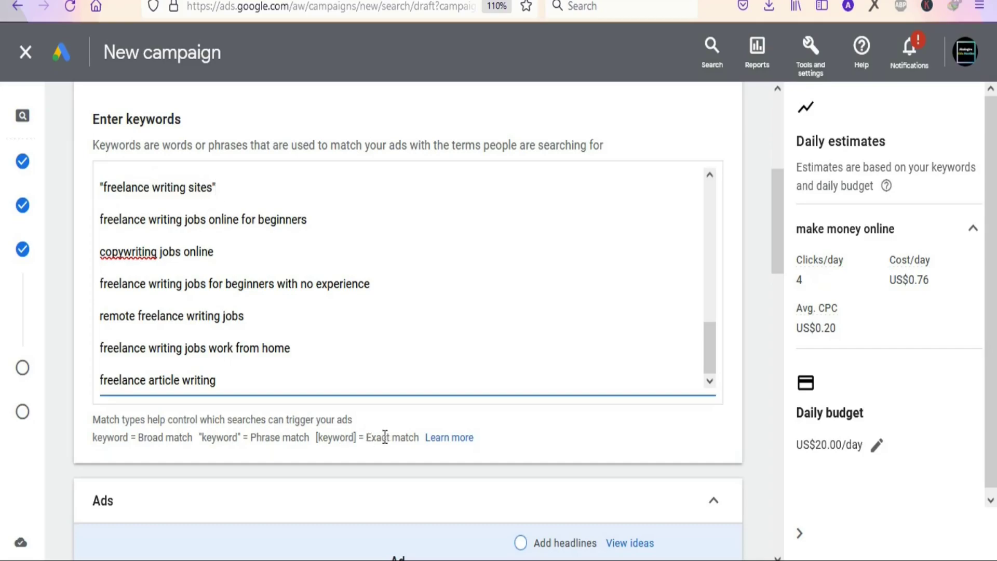
Step: Make the keyword freelance writing jobs online for beginners an exact match by enclosing it in square brackets
click(101, 218)
text([)
key(End)
text(])
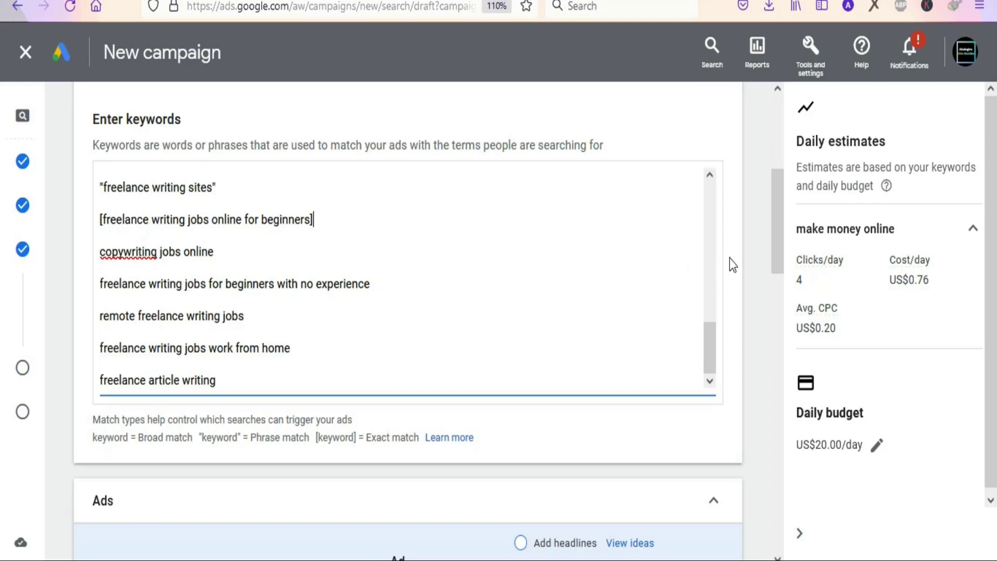
Step: Review the ad's final URL, display path, preview and the keywords suggested for its headlines
drag(775, 250, 774, 332)
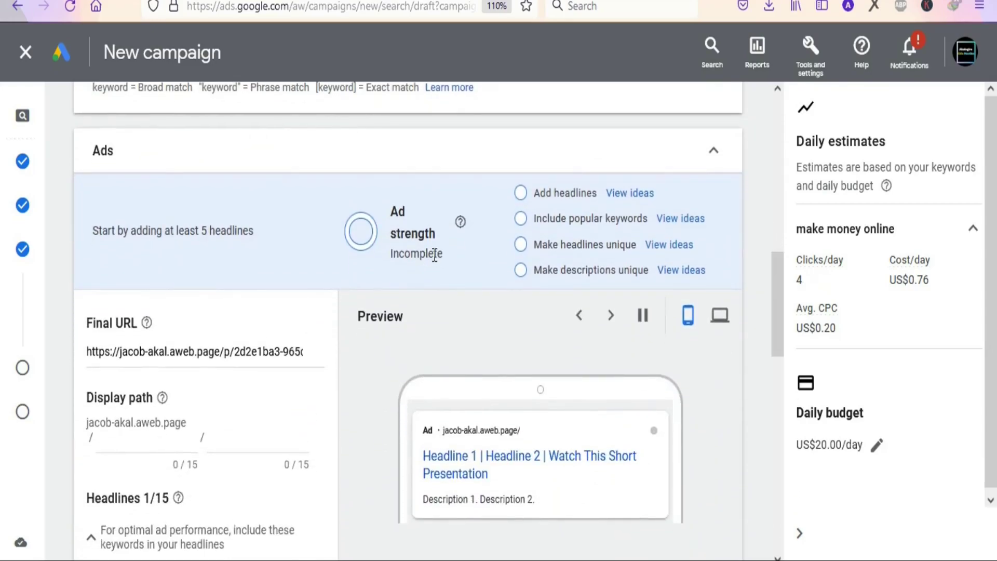
drag(779, 298, 779, 336)
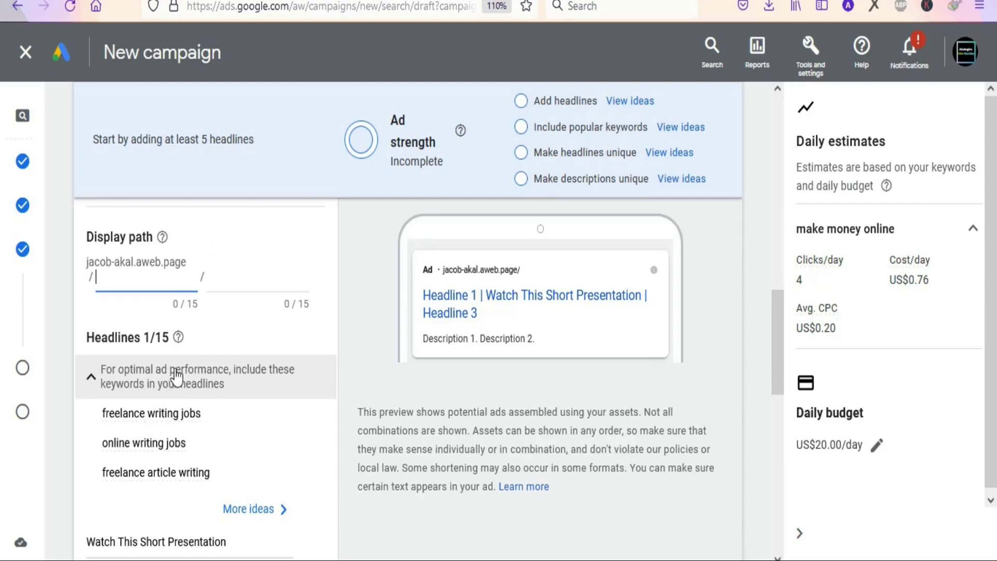
drag(175, 370, 224, 384)
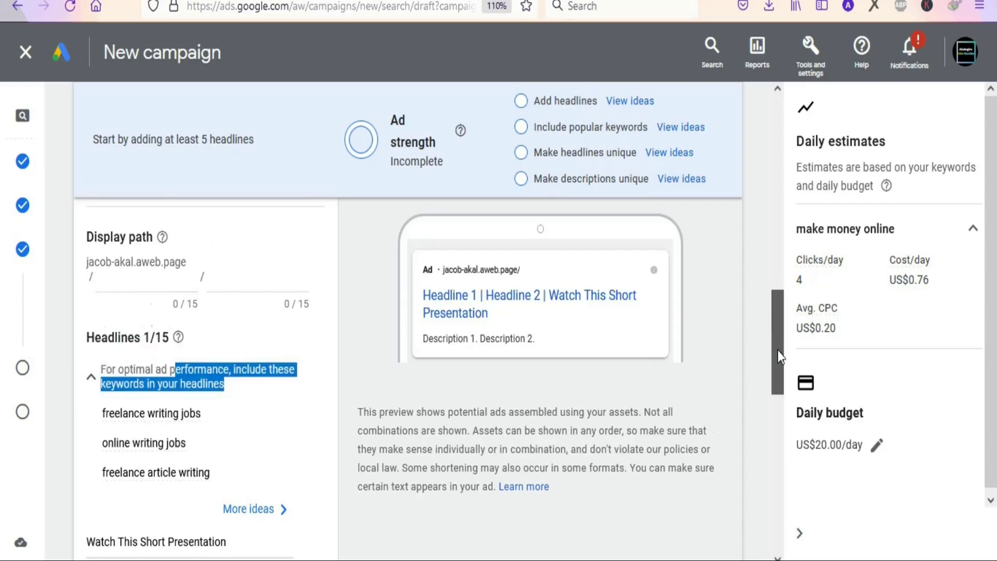
scroll(777, 350, down, 3)
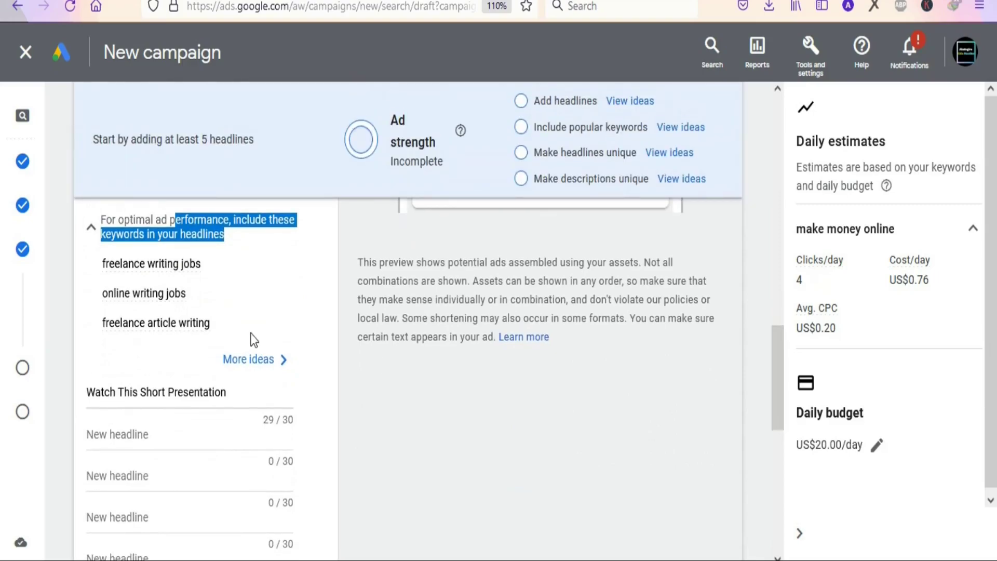
click(141, 266)
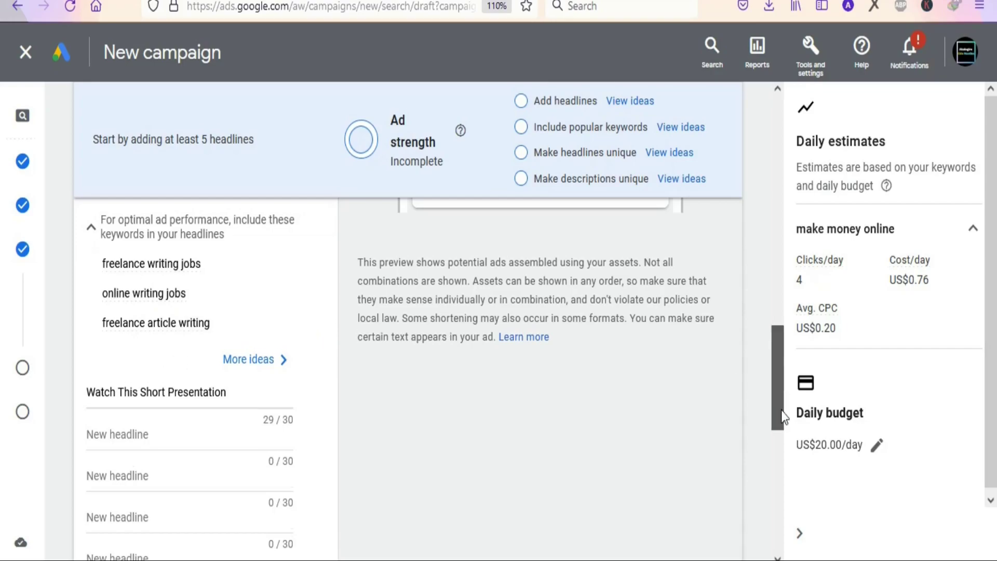
scroll(783, 415, down, 3)
mouse_move(214, 232)
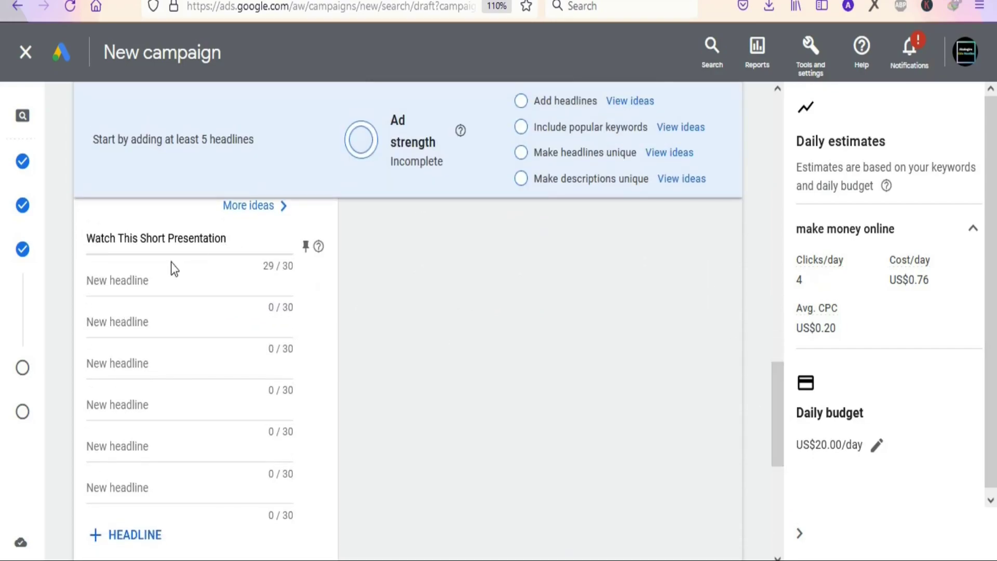
Step: Copy "Earn Up To $316/day!" from the affiliate page's suggested PPC ads and add it as the ad's second headline
click(191, 273)
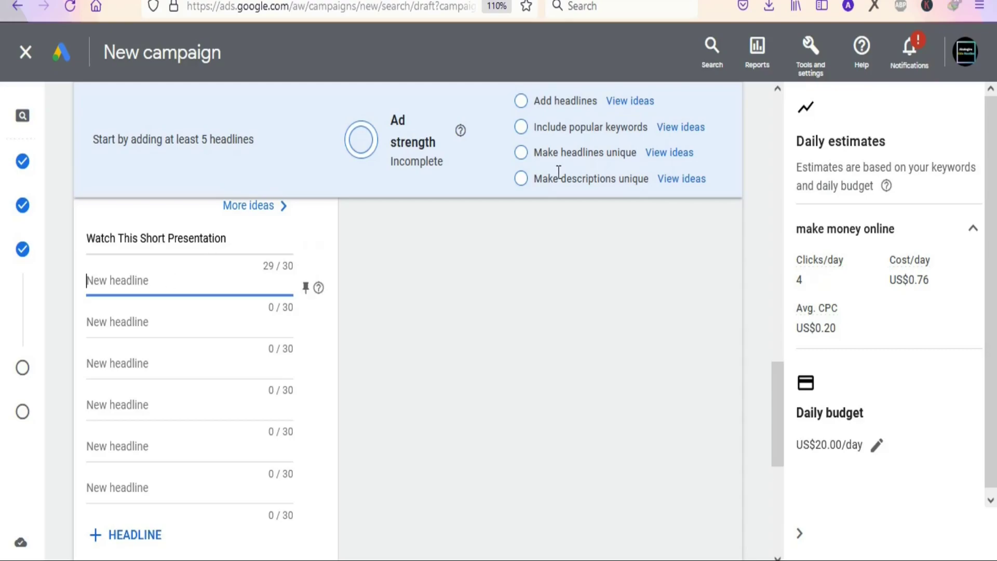
key(ctrl+Tab)
scroll(442, 324, down, 2)
triple_click(442, 324)
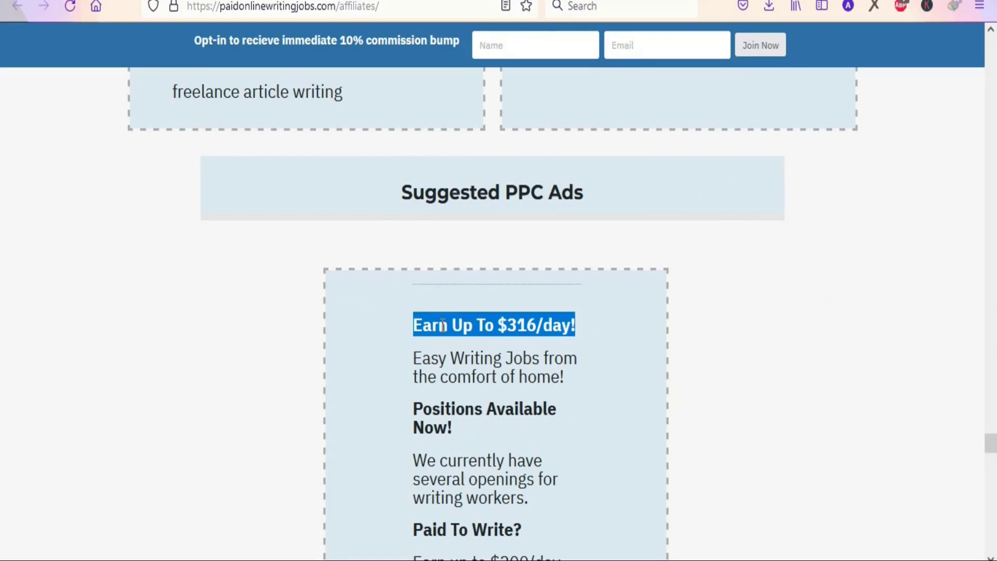
right_click(448, 318)
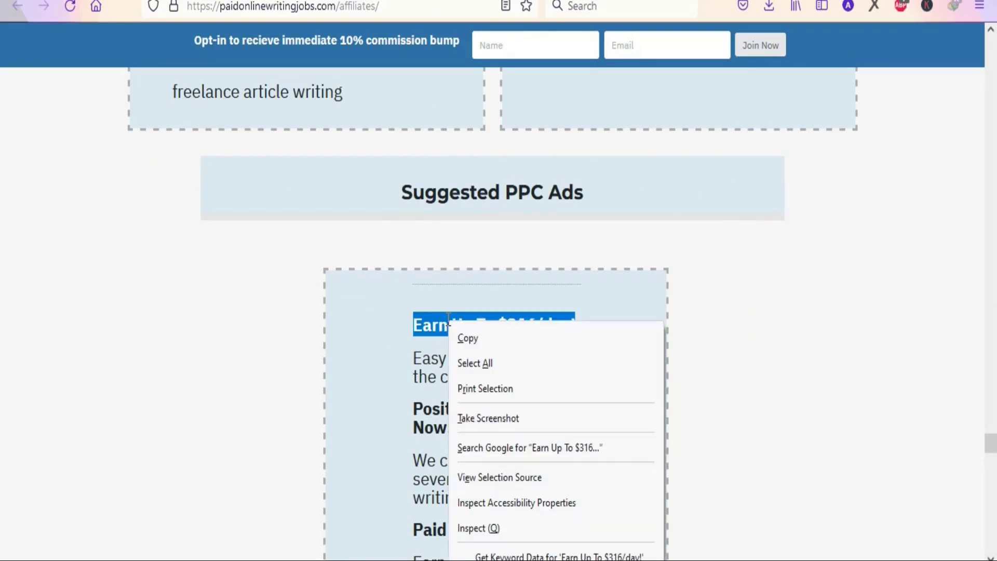
click(474, 276)
key(ctrl+Tab)
right_click(188, 284)
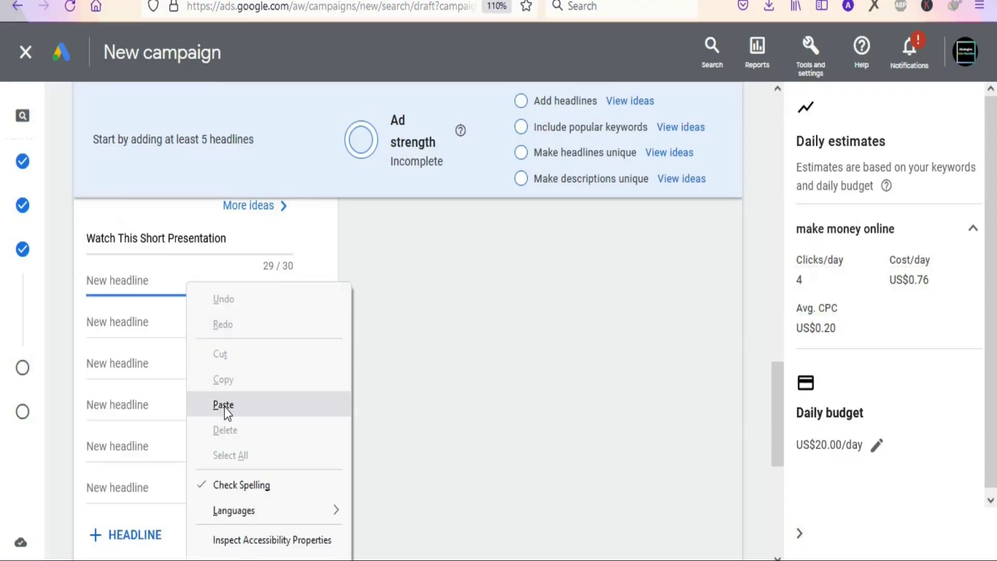
click(223, 404)
scroll(345, 298, down, 1)
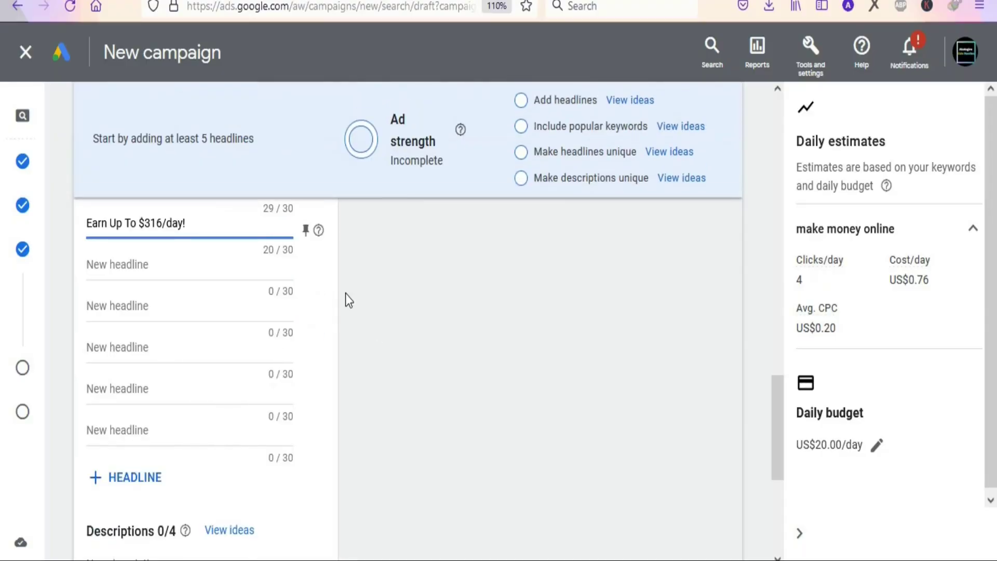
Step: Copy "Get Paid To Write Articles?" from the affiliate page's suggested ads and add it as the ad's third headline
key(ctrl+Tab)
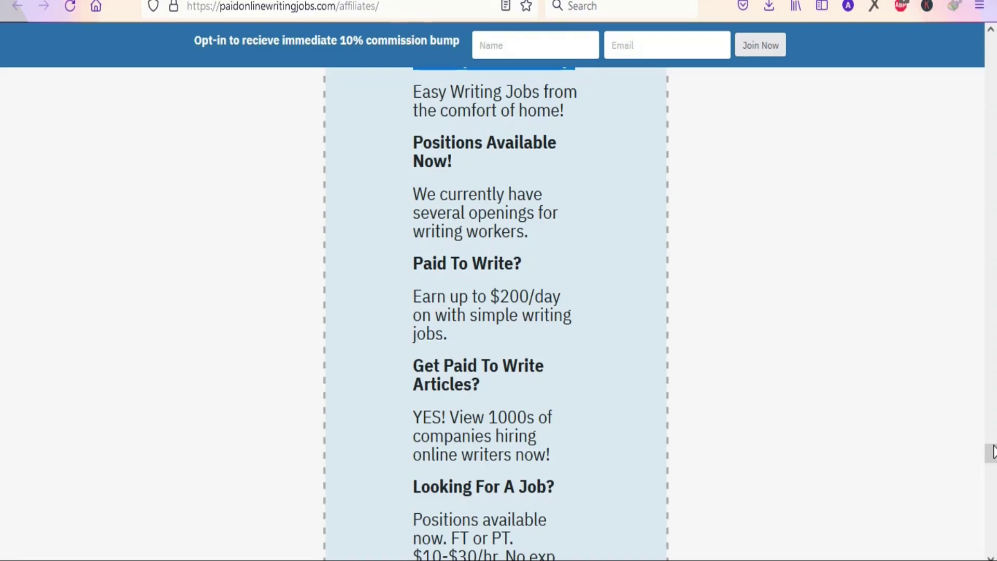
scroll(416, 408, up, 1)
triple_click(417, 410)
key(ctrl+c)
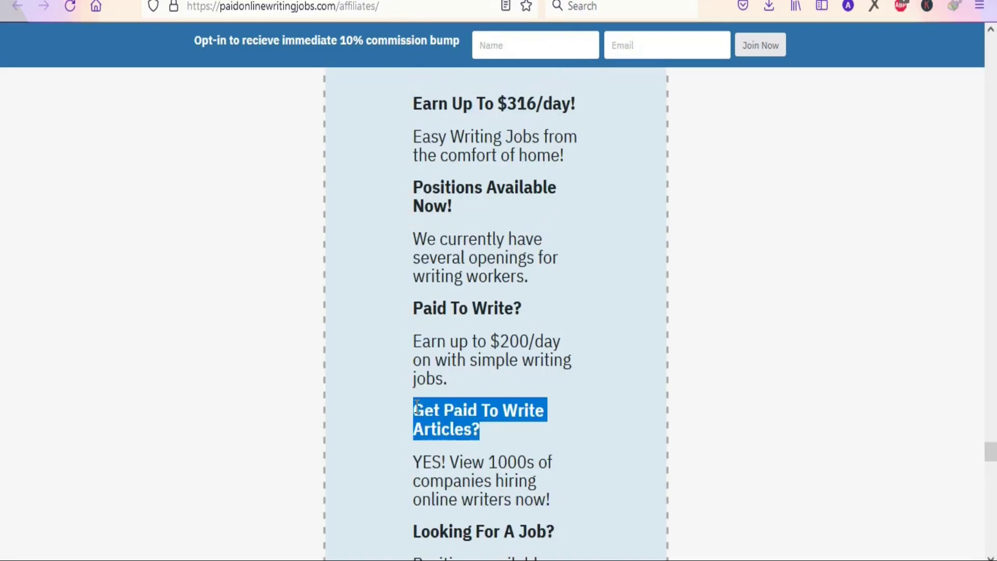
right_click(417, 408)
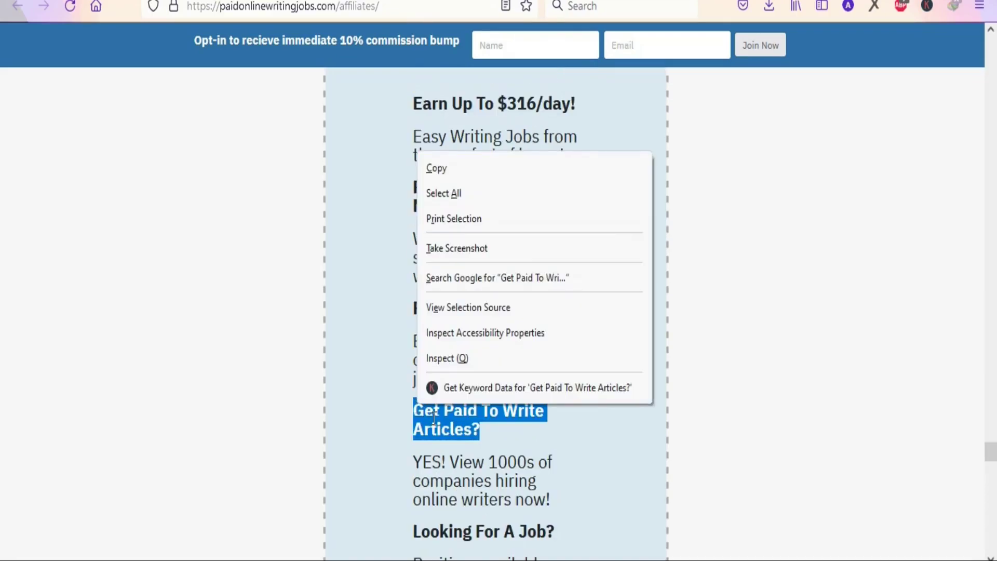
click(447, 174)
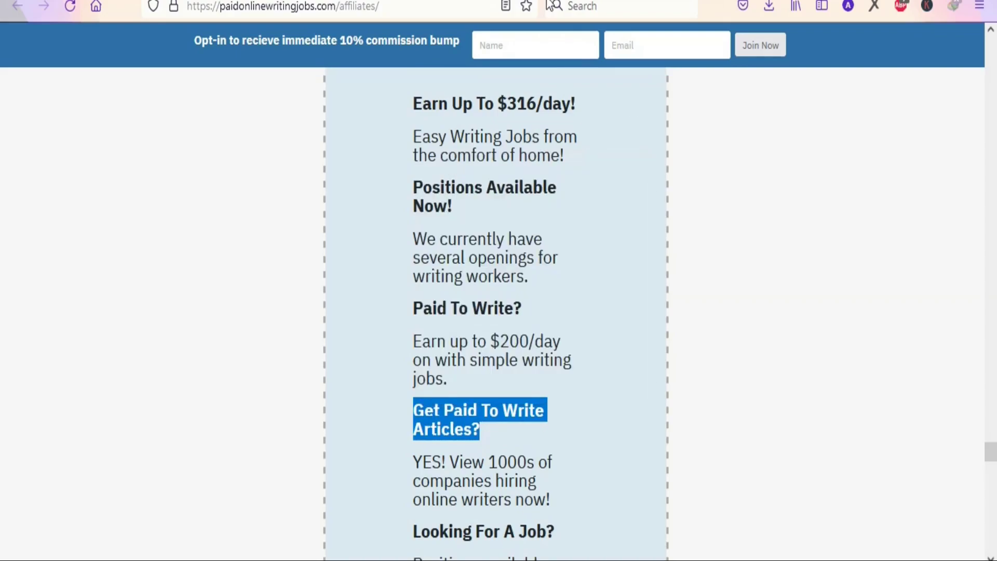
key(alt+Tab)
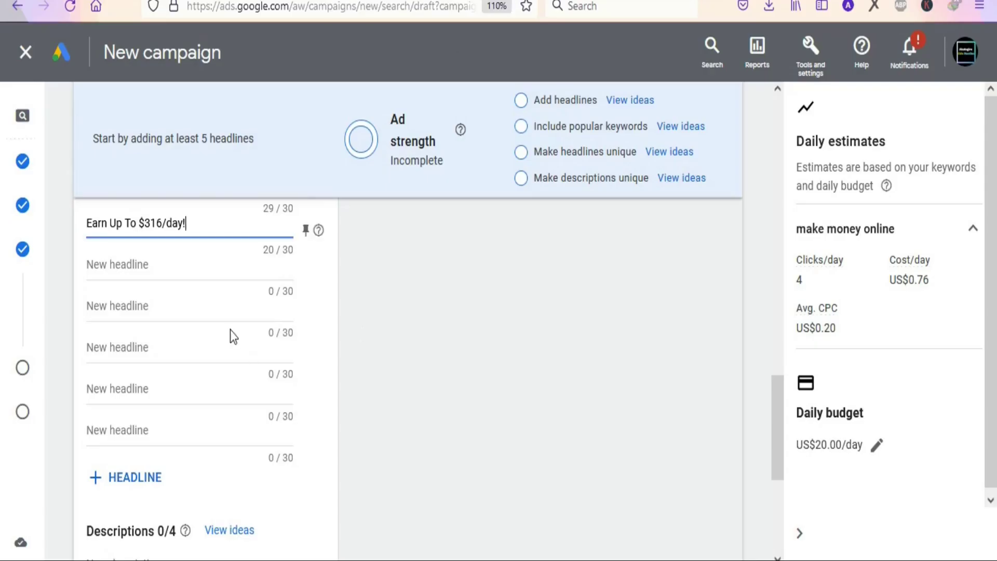
right_click(193, 267)
click(235, 390)
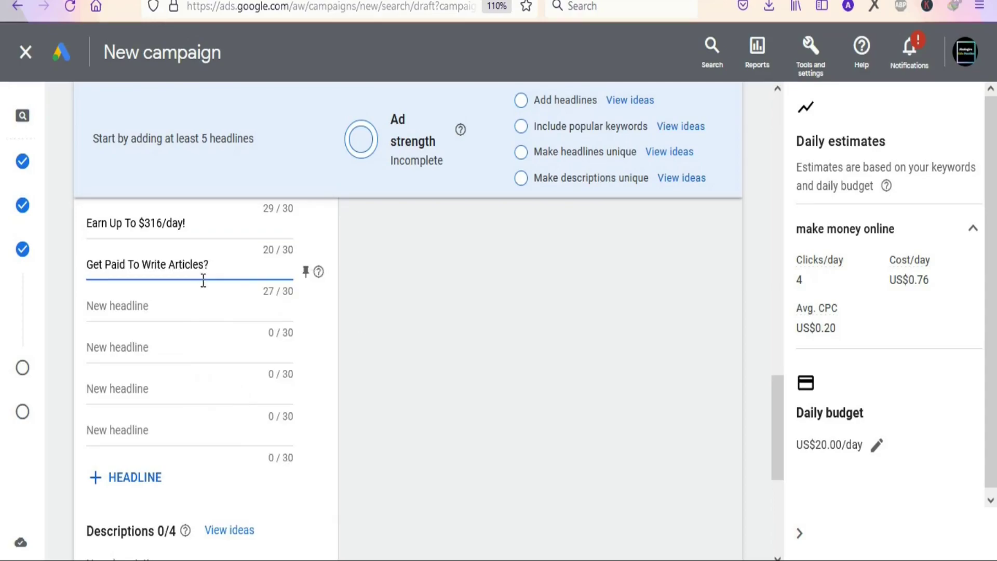
Step: Check the ad preview, and add "Easy Writing Jobs from the comfort of home!" from the affiliate page as the first description
scroll(499, 375, up, 5)
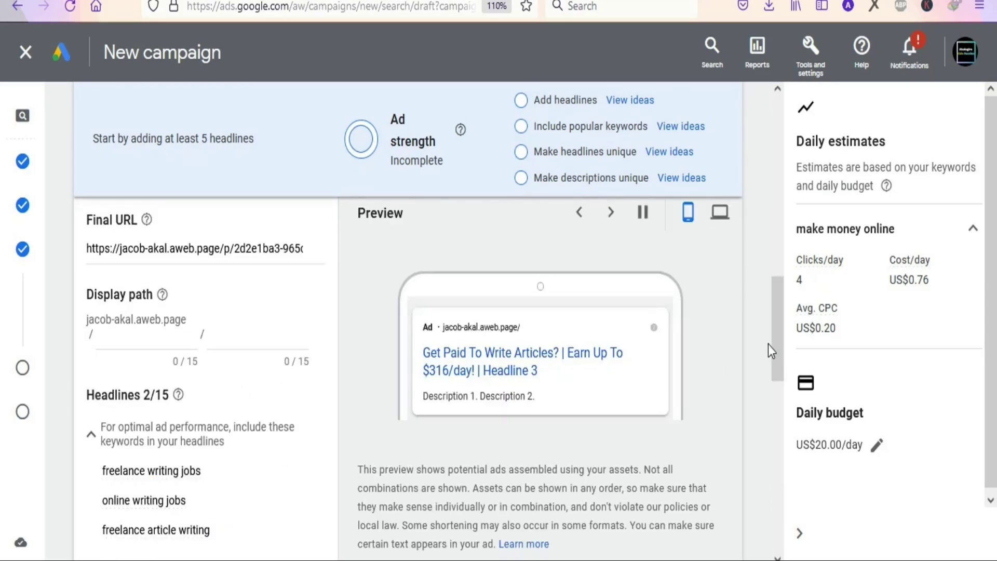
drag(778, 345, 764, 497)
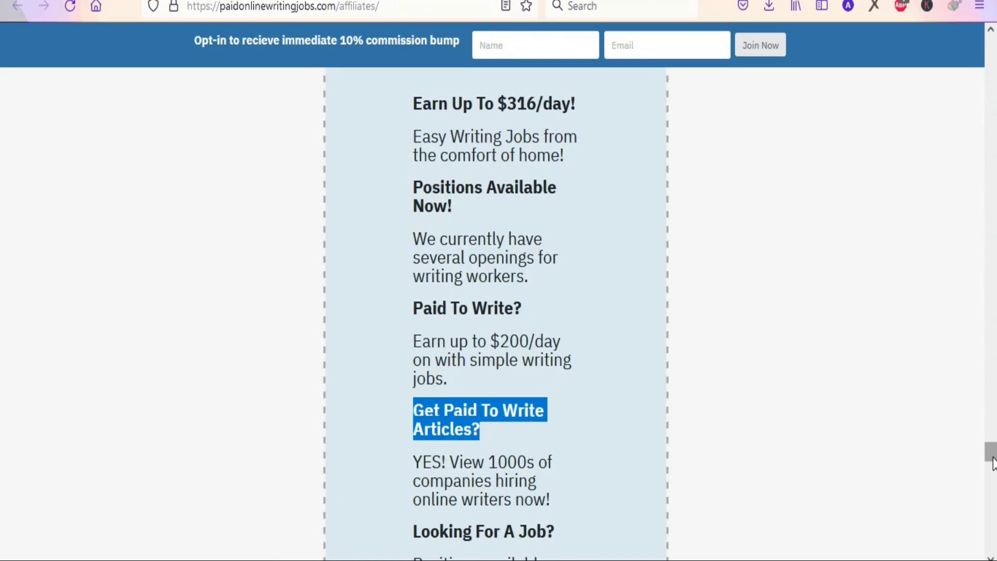
scroll(993, 454, up, 5)
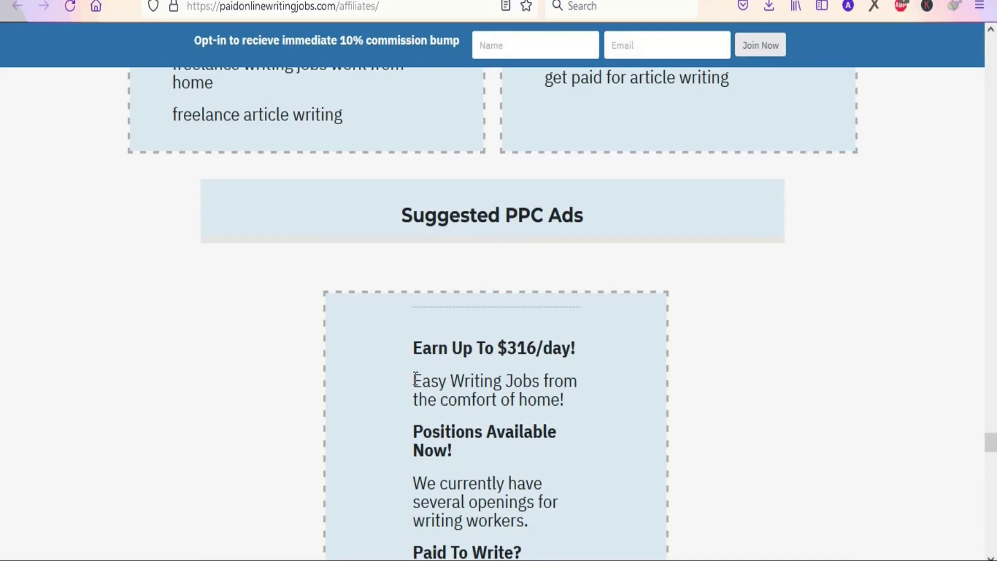
drag(415, 379, 570, 398)
key(ctrl+c)
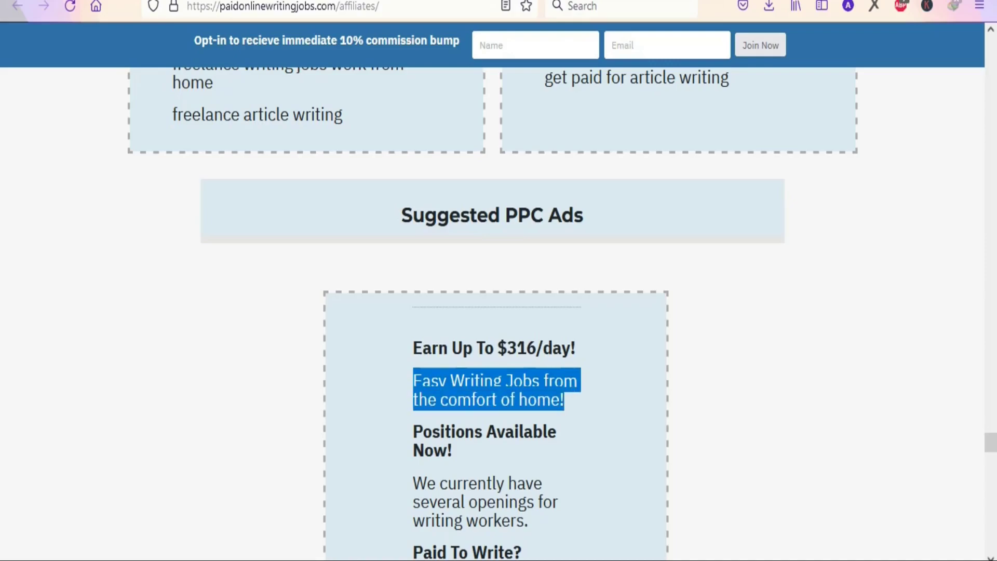
key(ctrl+Tab)
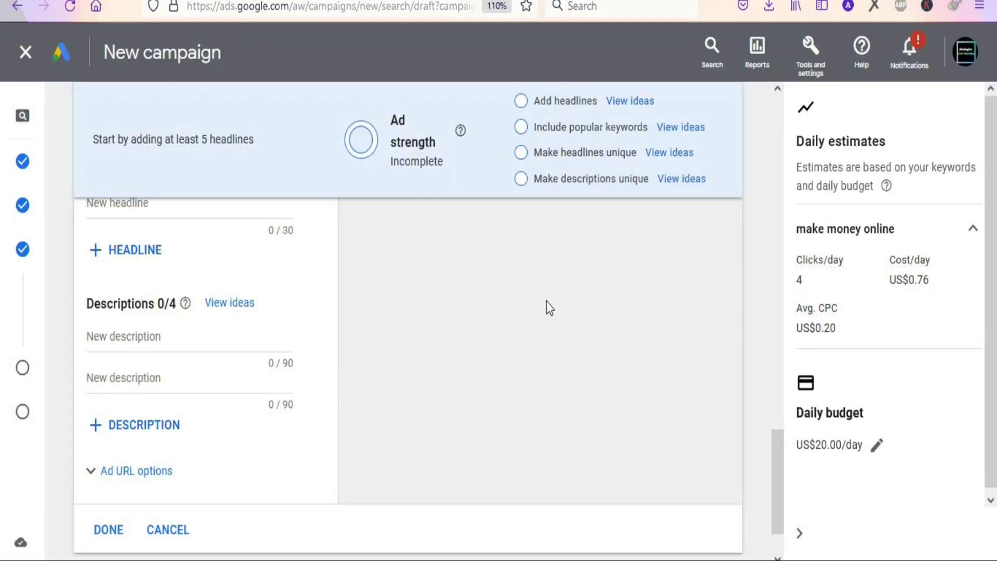
right_click(196, 337)
click(222, 453)
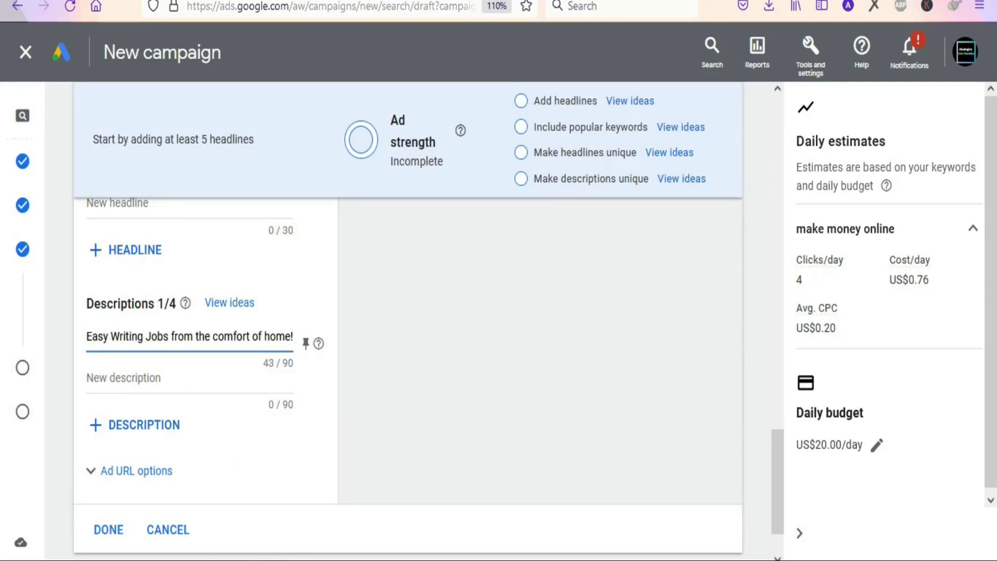
Step: Copy "YES! View 1000s of companies hiring online writers now!" from the affiliate page and add it as the ad's second description
key(ctrl+Tab)
scroll(398, 427, down, 5)
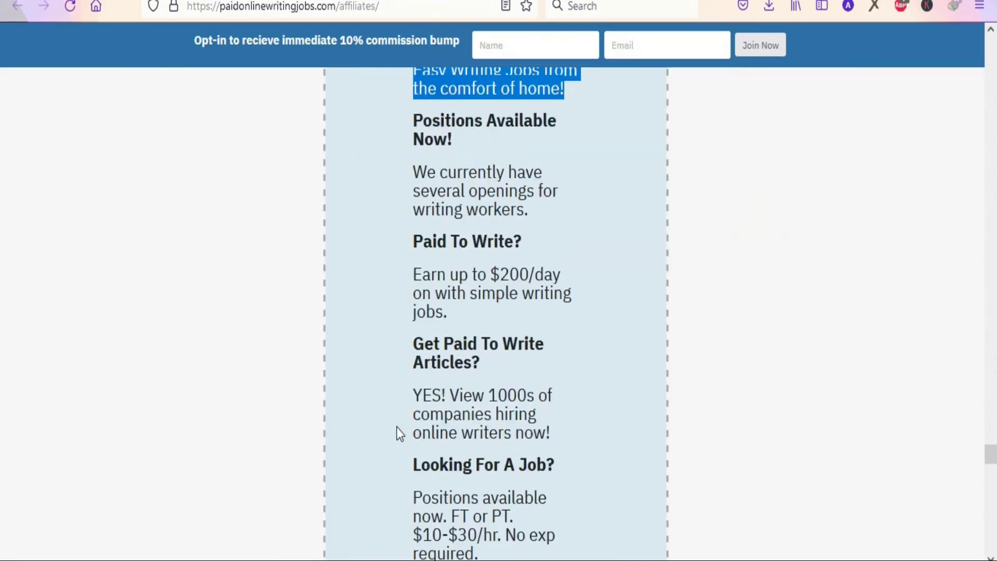
drag(414, 392, 551, 433)
key(ctrl+c)
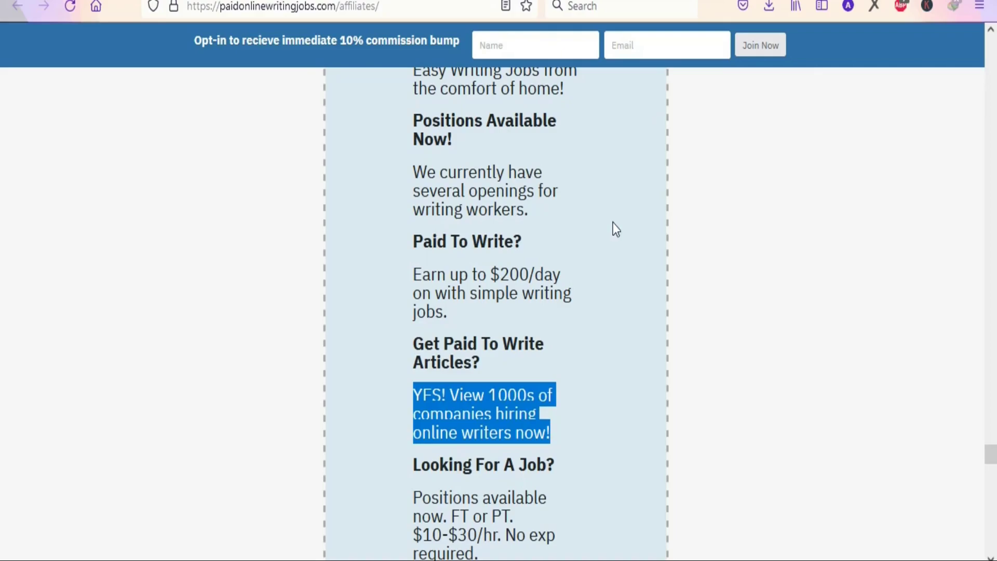
key(ctrl+Tab)
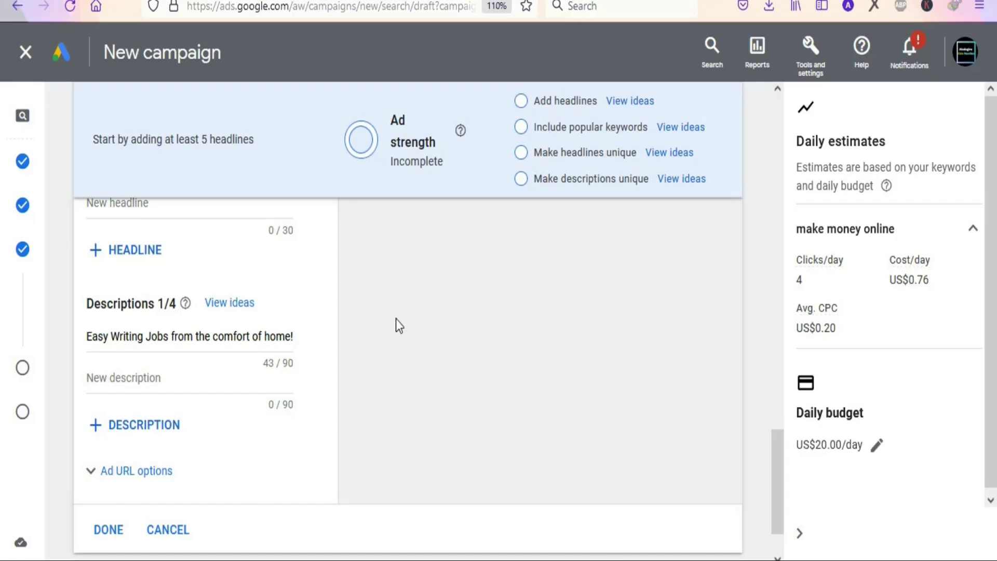
click(223, 379)
key(ctrl+v)
Step: Check the ad preview and entered headlines and descriptions, and continue to the campaign's extensions
drag(777, 436, 776, 366)
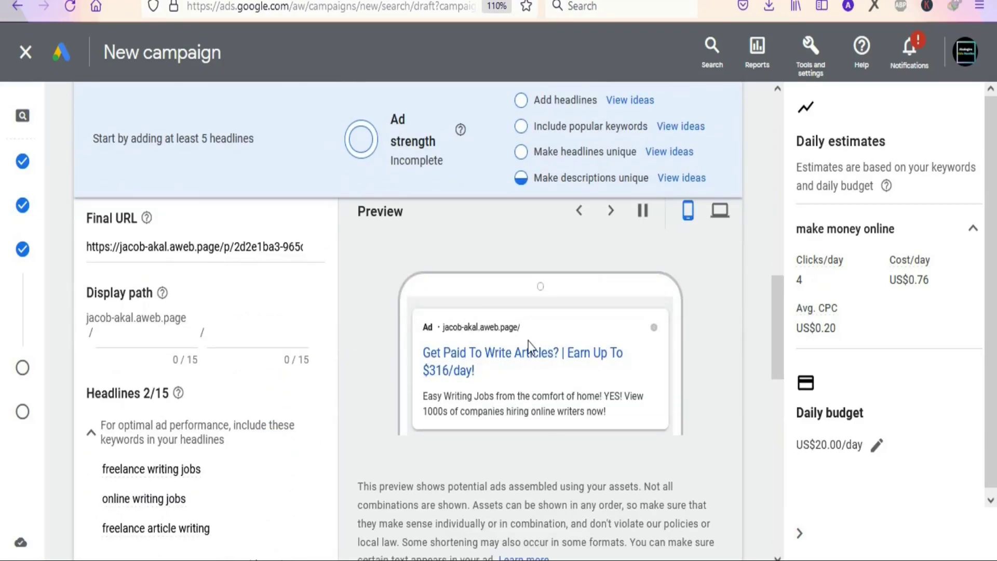
scroll(729, 385, down, 5)
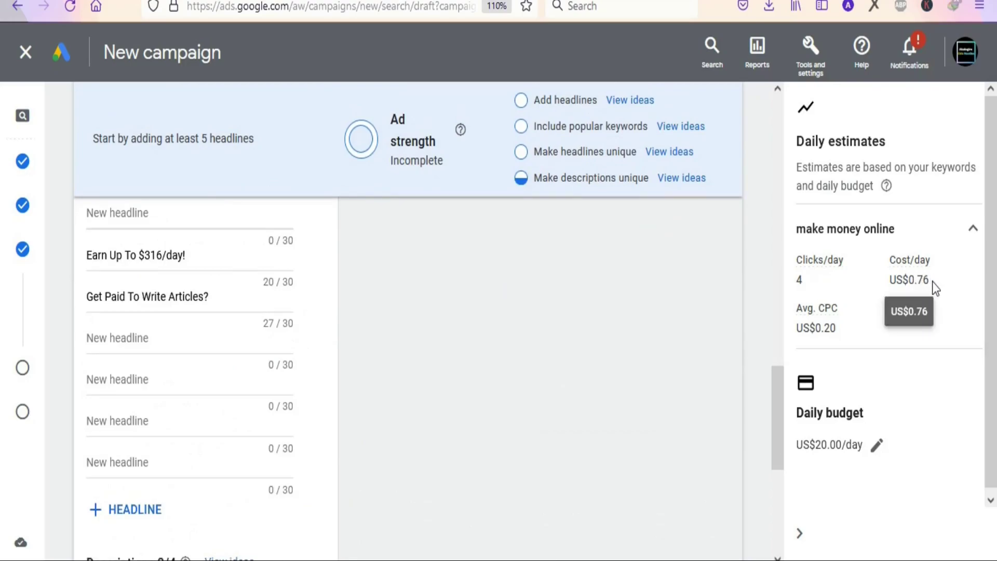
drag(777, 392, 775, 475)
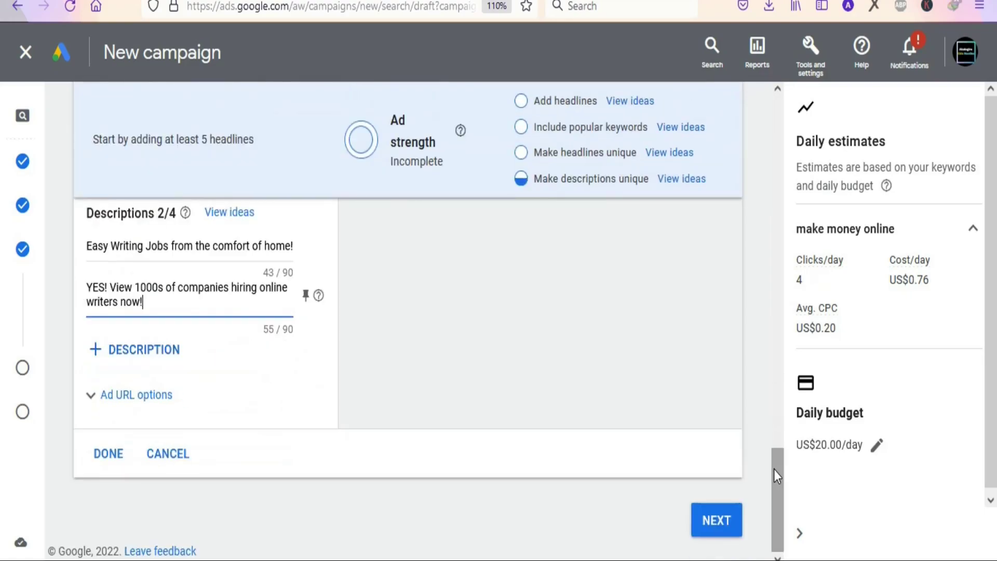
click(710, 522)
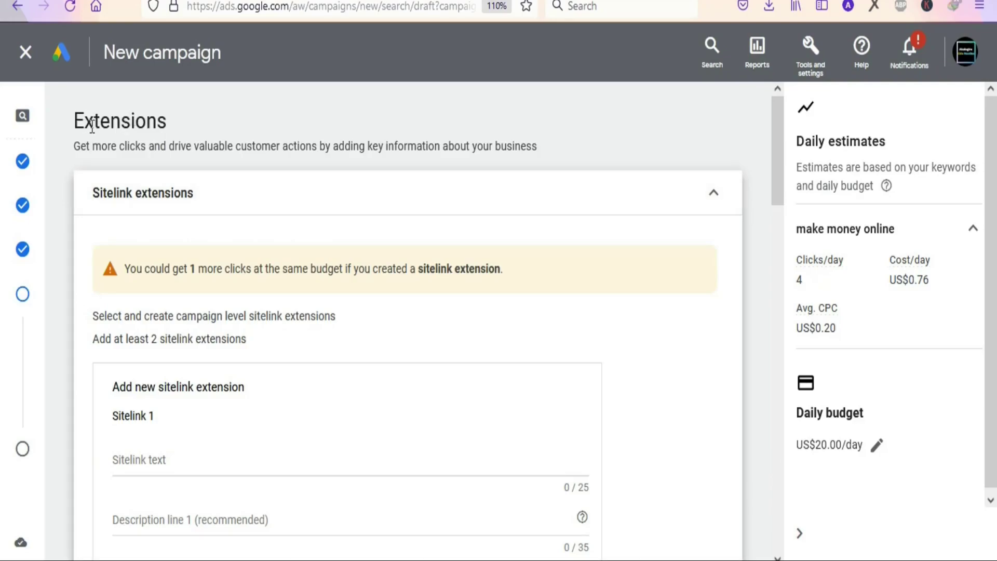
Step: Look through the sitelink, callout and call extensions, leave them empty and continue to the campaign review
drag(778, 151, 778, 186)
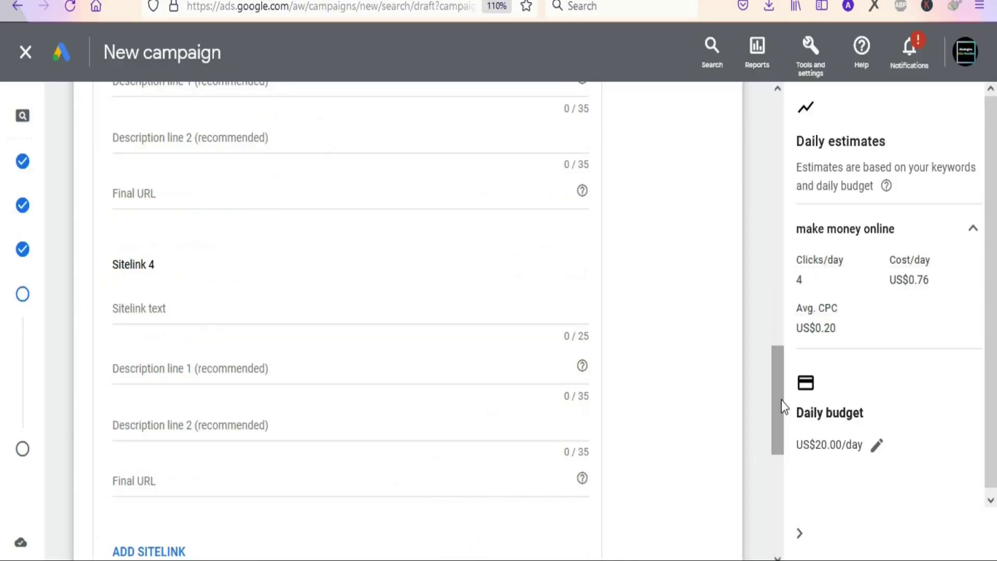
drag(780, 400, 783, 461)
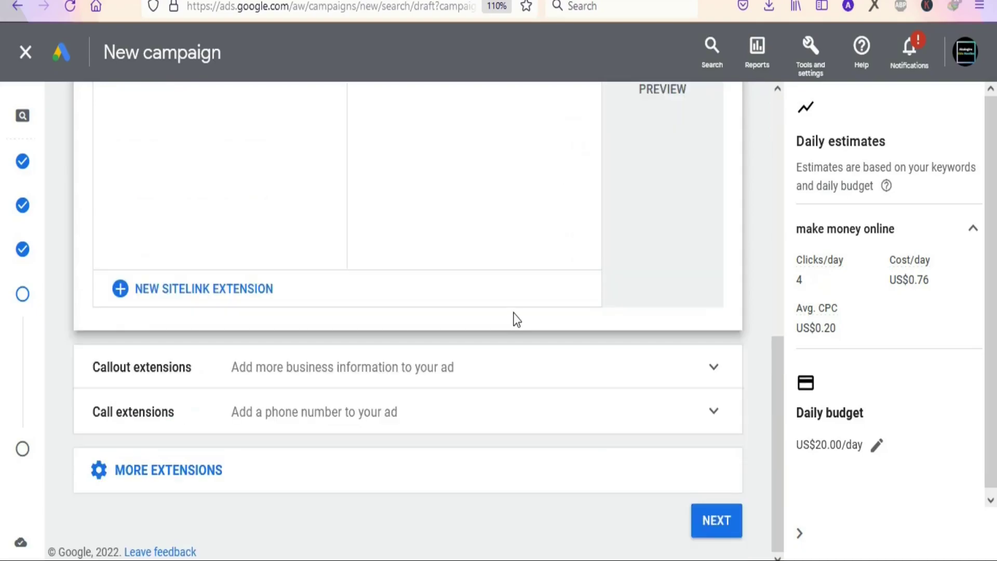
click(717, 526)
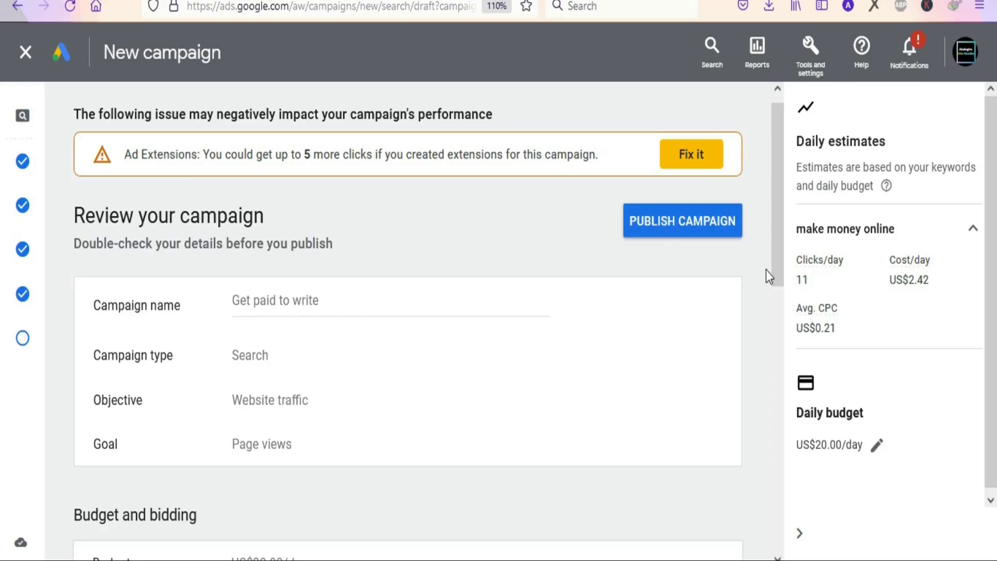
Step: Review the settings, keywords and ads of the "Get paid to write" campaign and publish it
drag(780, 236, 772, 449)
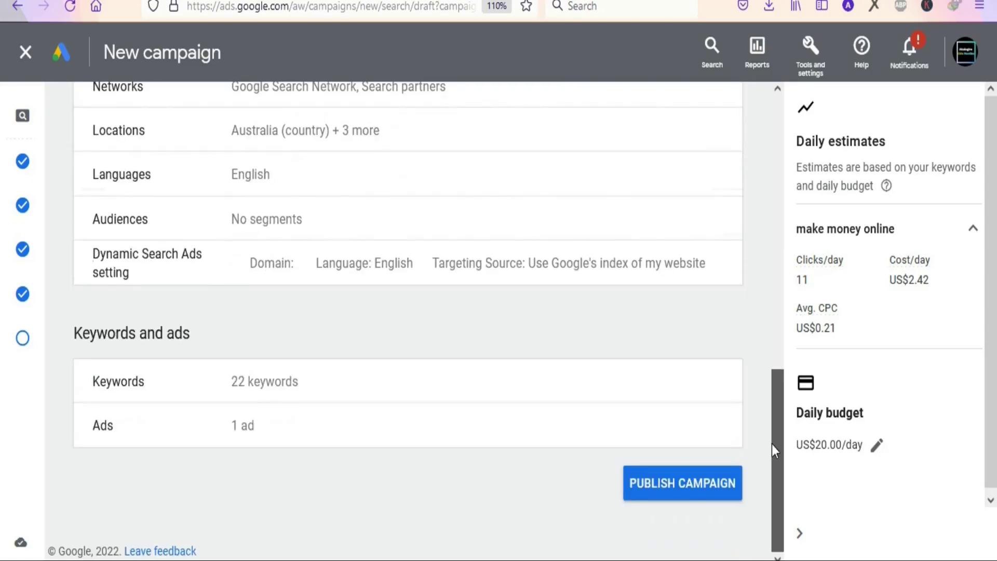
click(660, 485)
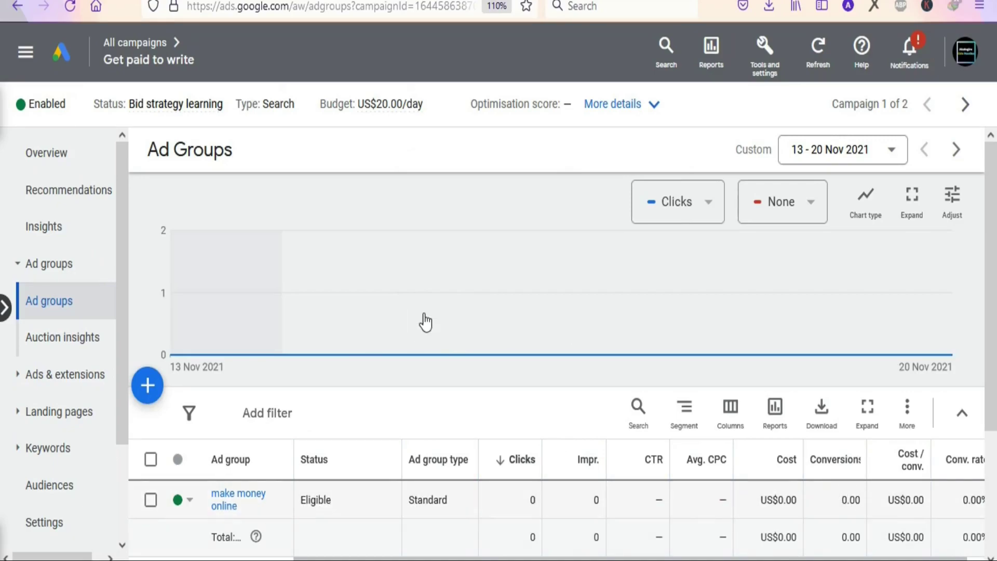
mouse_move(320, 266)
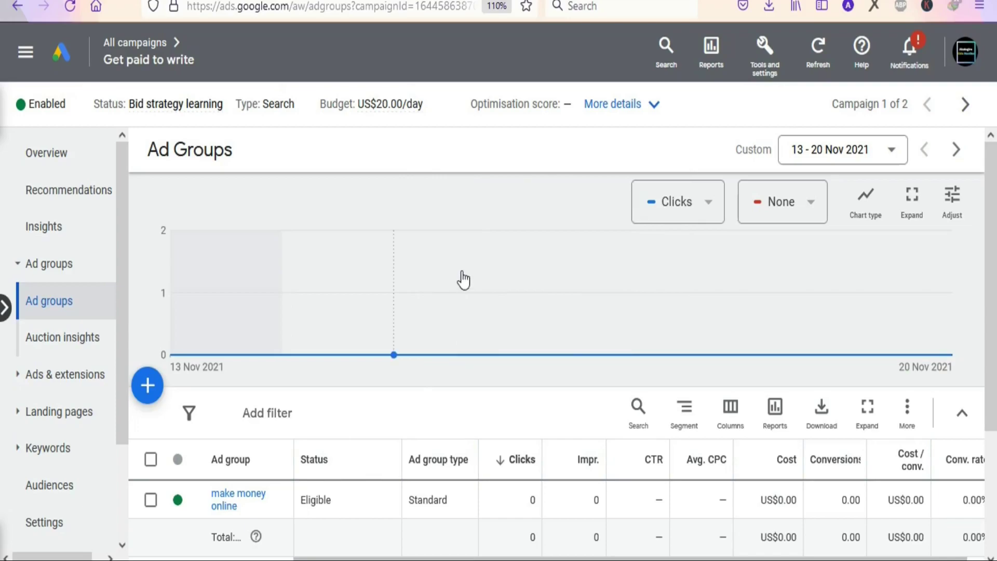
mouse_move(464, 280)
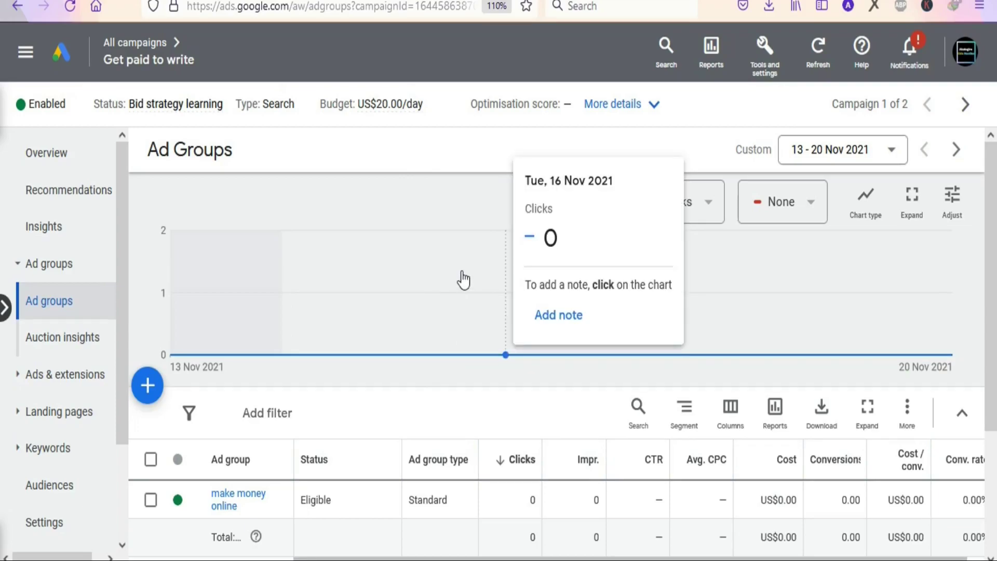